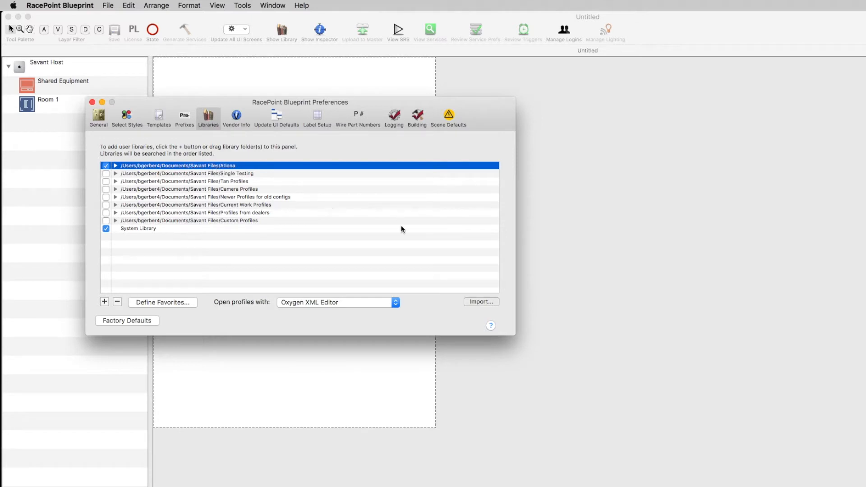
Step: Import the atlona_at-omni-238.xml profile from the Atlona 238 Updated Package folder into the Atlona user library
click(481, 303)
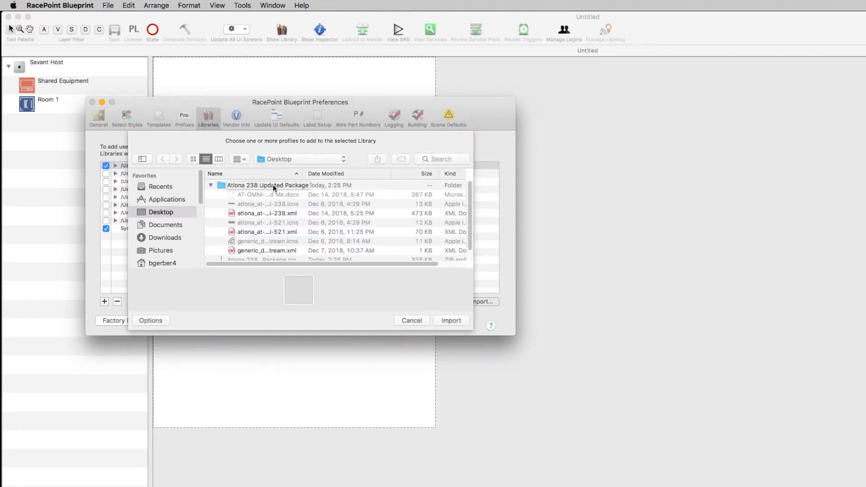
click(239, 215)
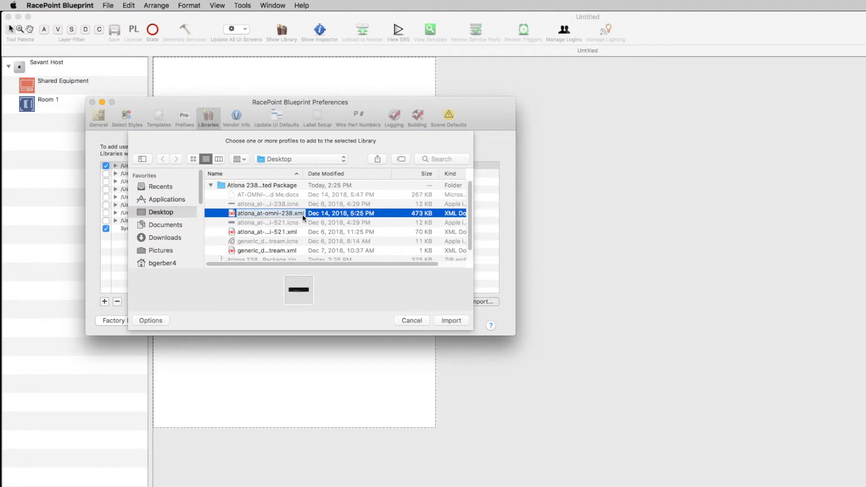
click(453, 323)
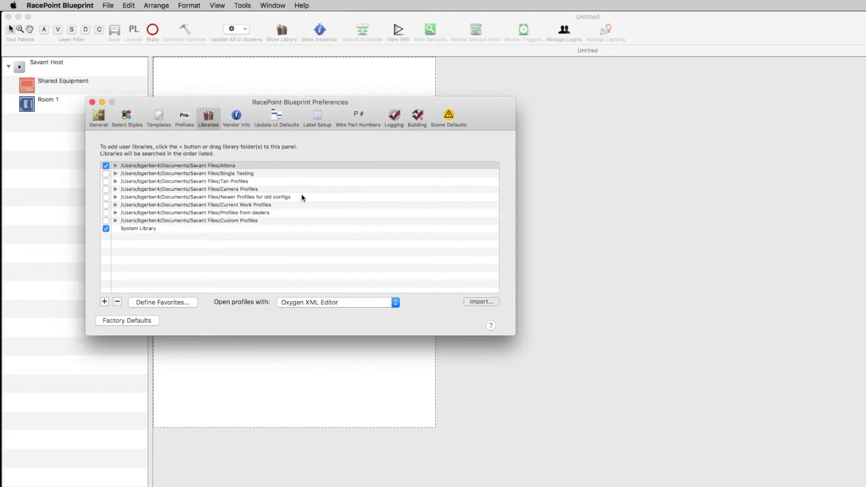
Step: Import another XML profile from the Atlona 238 Updated Package folder into the Atlona library and close the preferences
click(485, 302)
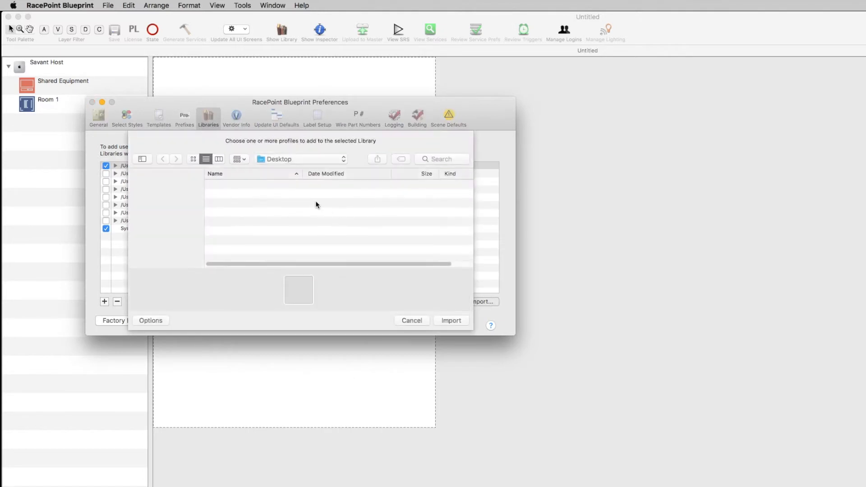
scroll(293, 234, down, 2)
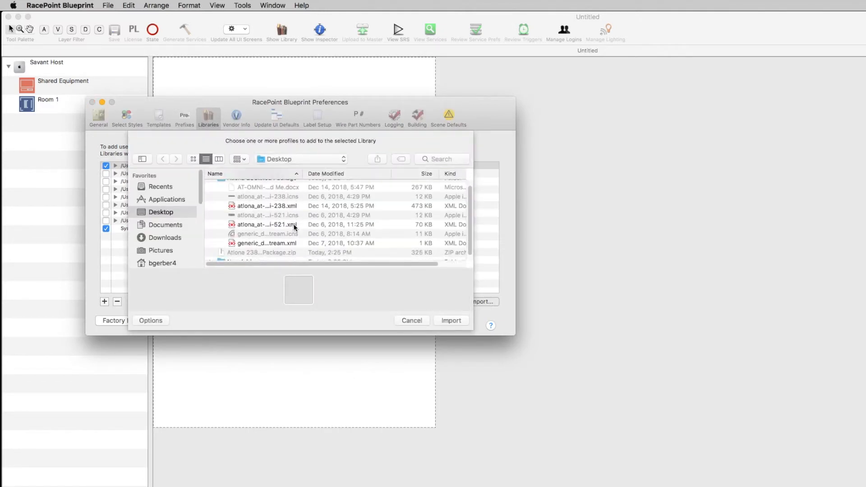
click(283, 238)
click(446, 320)
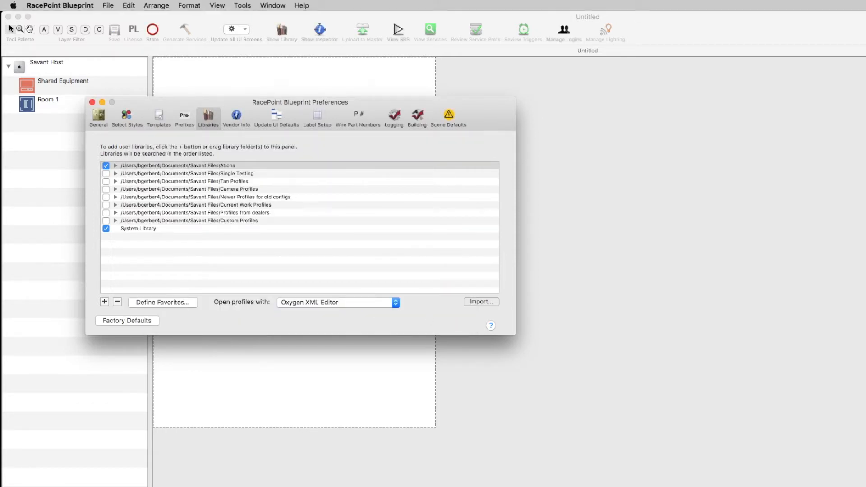
click(93, 103)
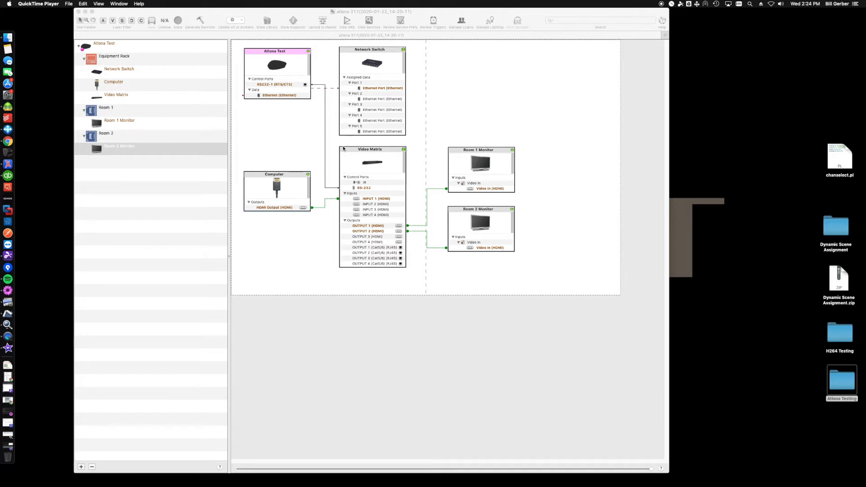
click(286, 189)
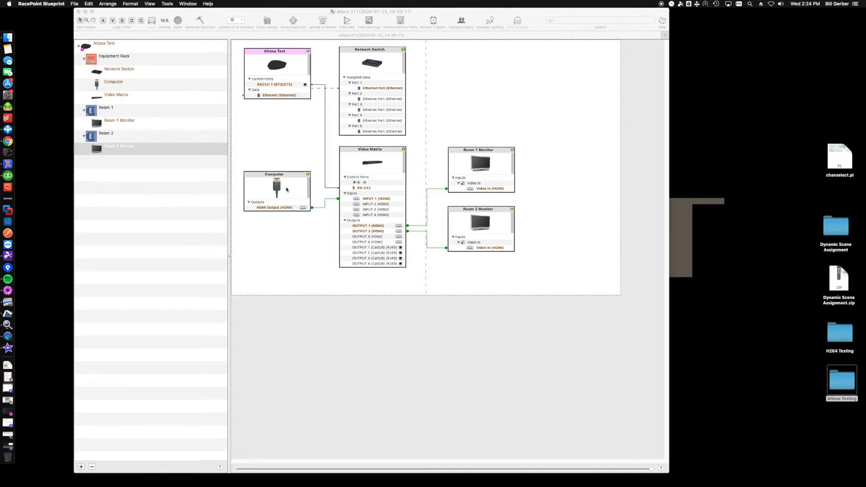
click(495, 162)
click(496, 226)
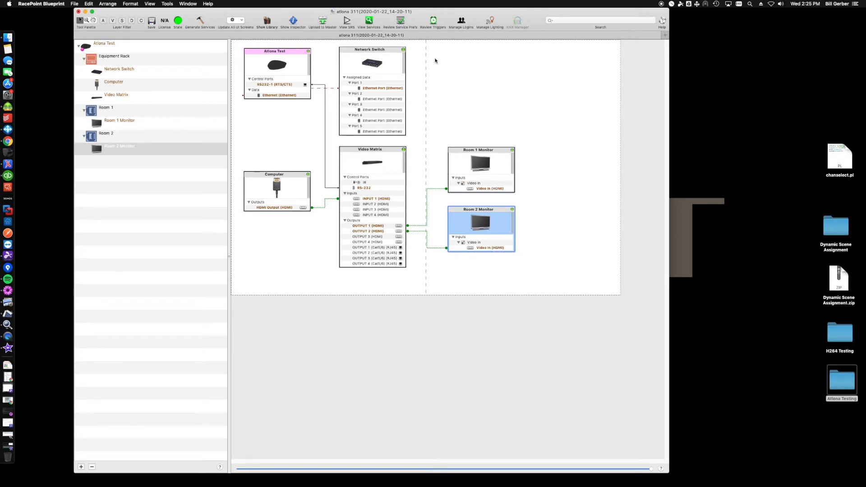
Step: Add the Atlona AT-OMNI-311 to the Equipment Rack zone as "Computer USB" and place it directly below the Computer component
drag(546, 194, 477, 166)
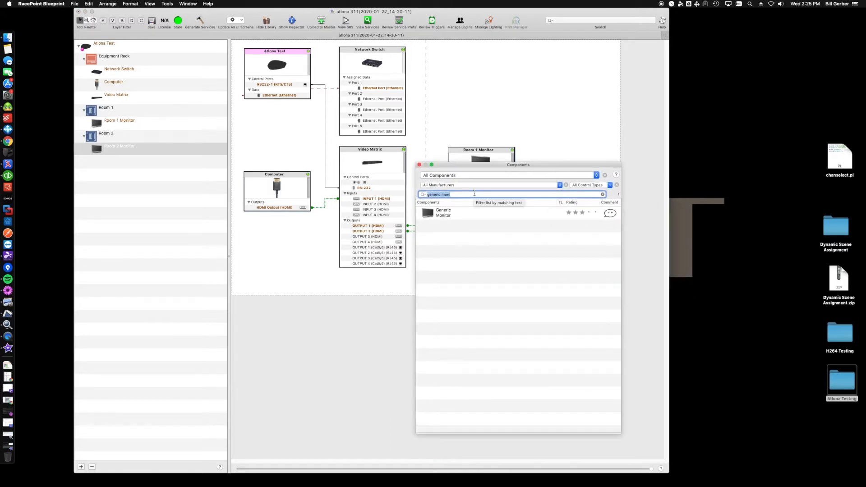
text(311)
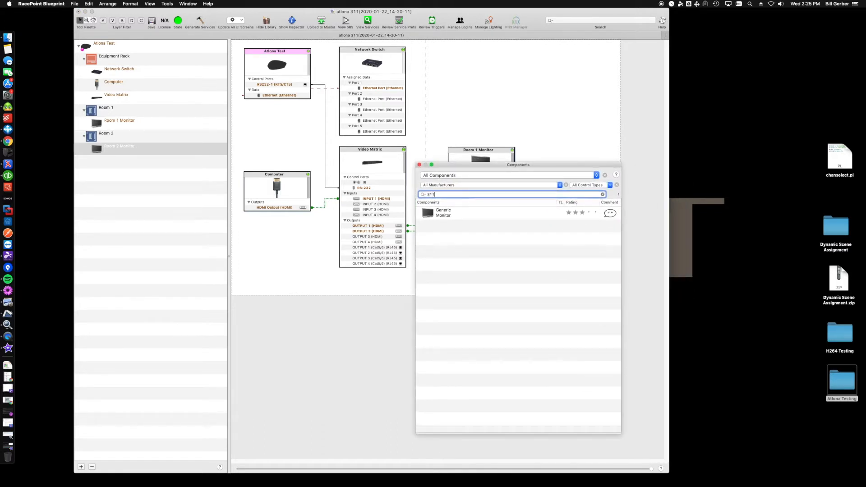
drag(443, 217, 272, 235)
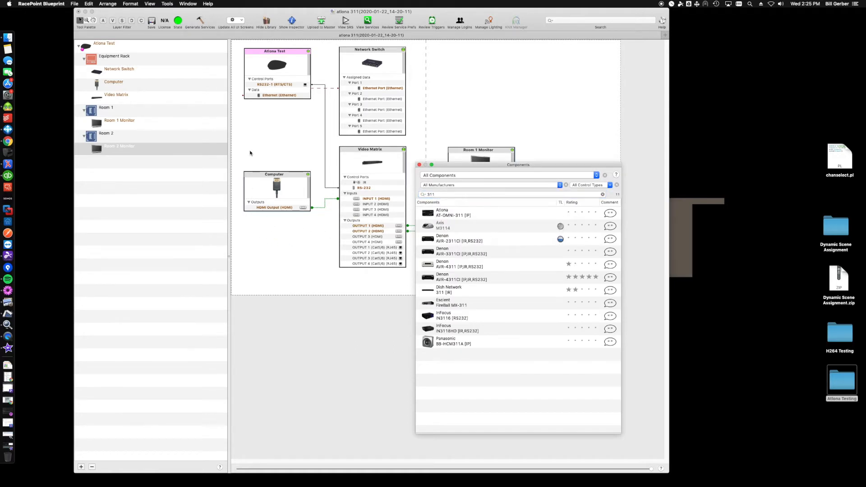
click(412, 263)
key(super+a)
text(Computer US)
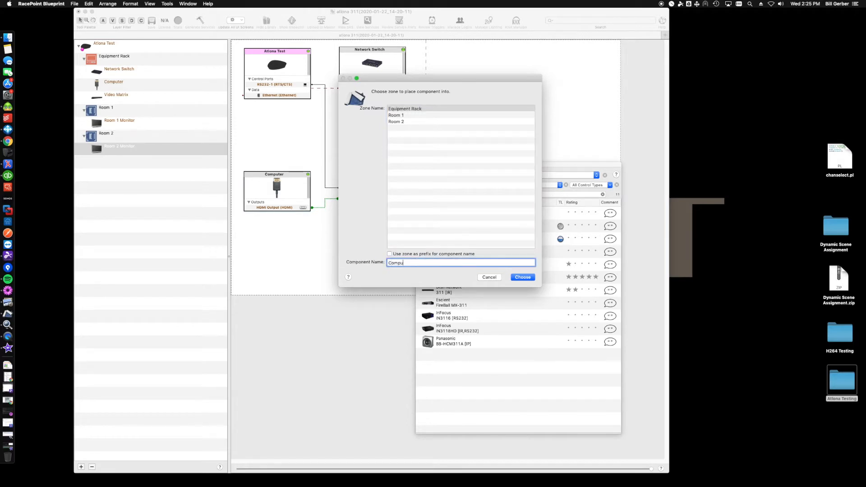
key(Return)
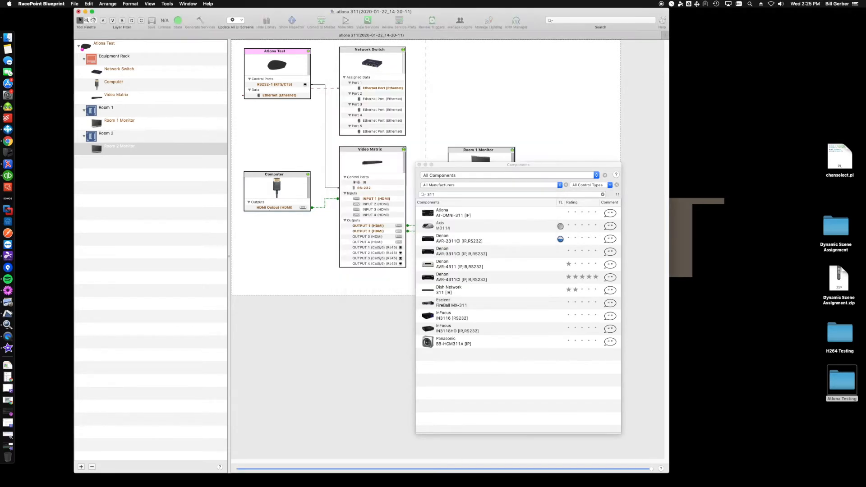
drag(315, 237, 287, 222)
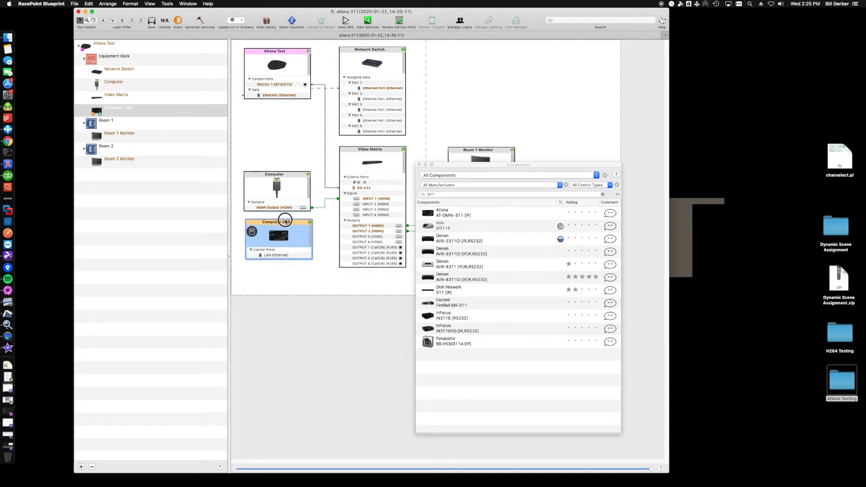
Step: Find the Atlona AT-OMNI-324 in the component library and add it to the Room 1 zone as "Room 1 Keyboad"
click(458, 193)
text(3)
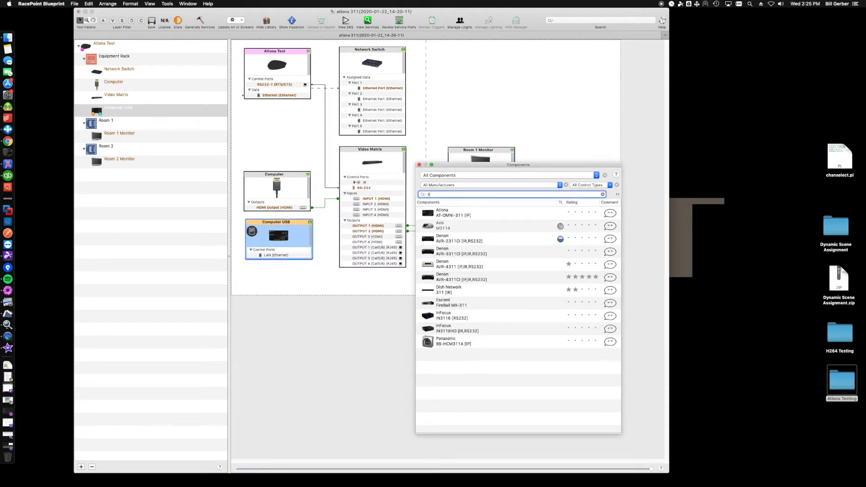
text(24)
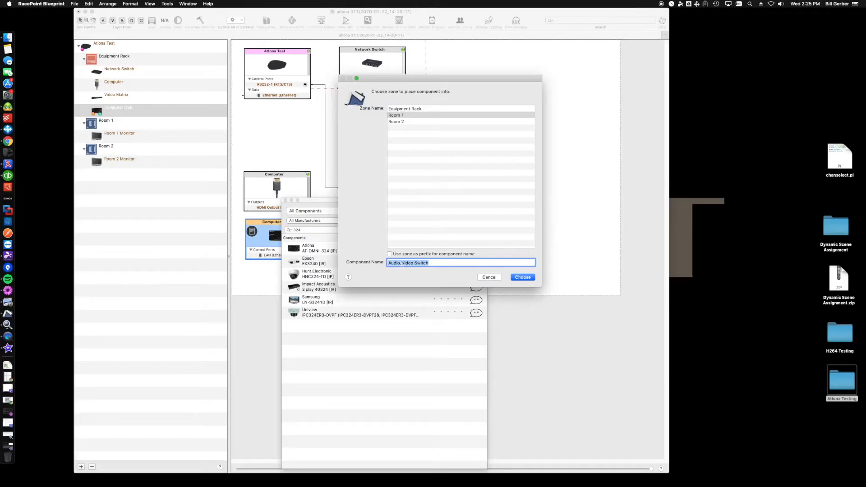
text(Room 1 )
text(Keypa)
text(ad)
key(Return)
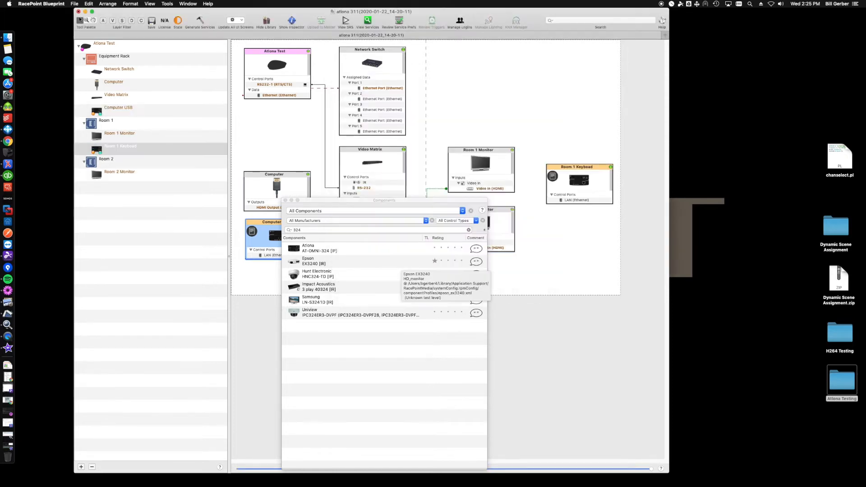
Step: Add a second Atlona AT-OMNI-324 to the Room 2 zone with the component name "Room 2 Keyboard"
drag(365, 289, 567, 245)
click(397, 121)
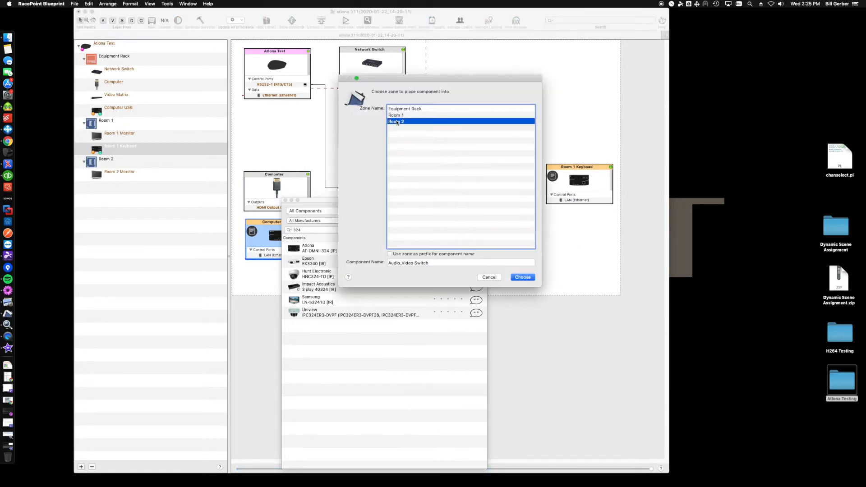
triple_click(418, 263)
text(Room 2 Keyboard)
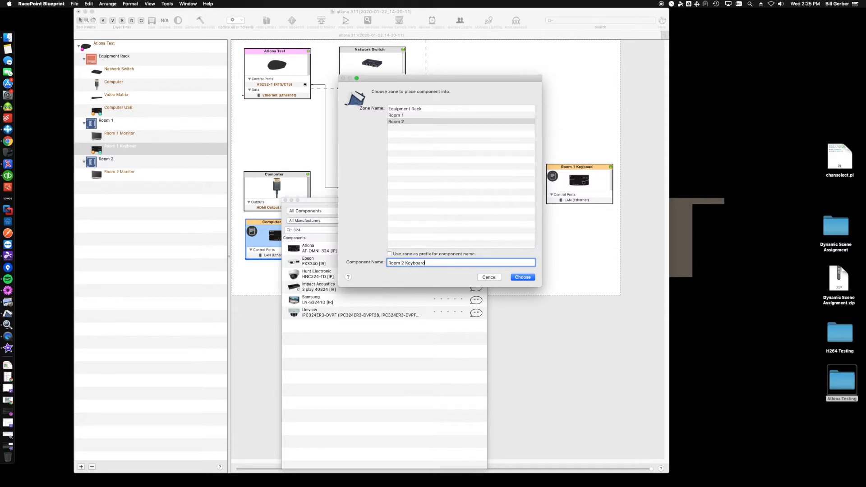
key(Return)
Step: Place each room's keyboard component beside its monitor and close the component library
drag(572, 170, 551, 156)
drag(584, 243, 549, 213)
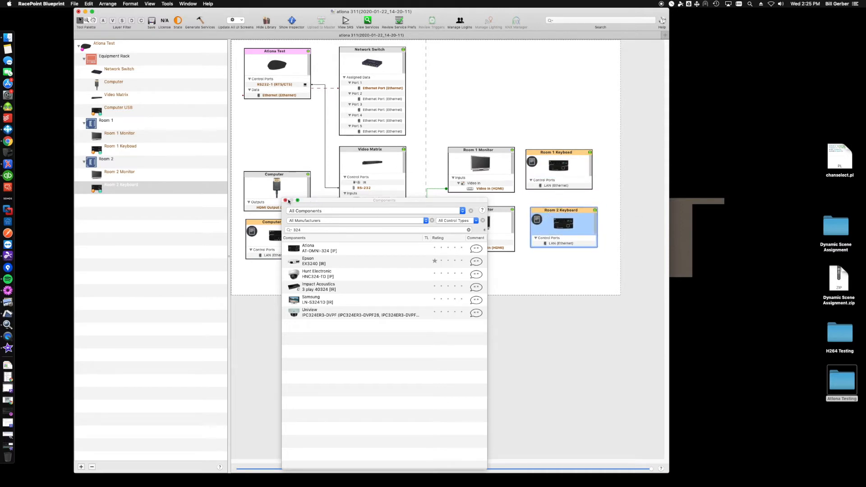
click(285, 200)
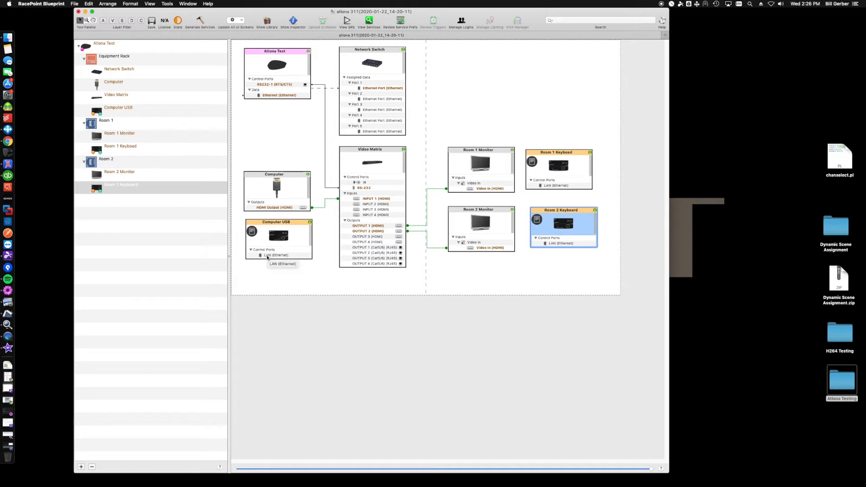
Step: Connect the Computer USB LAN port to Port 2 of the network switch with host address 192.168.91.127
mouse_move(268, 257)
mouse_down()
mouse_move(376, 188)
mouse_move(386, 108)
mouse_up()
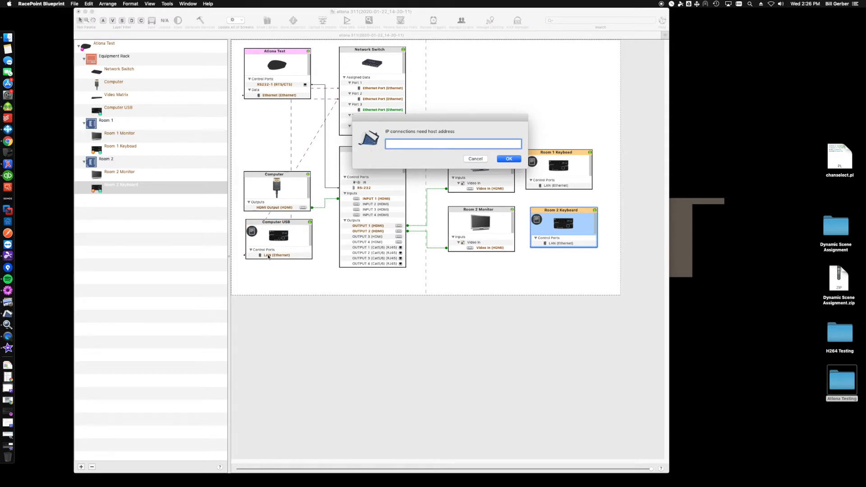
text(192.168.91.127)
key(Return)
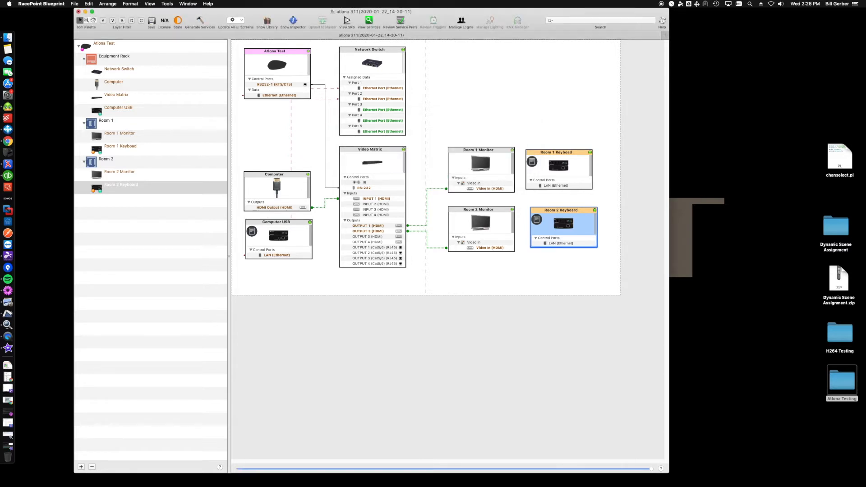
Step: Connect the Room 1 keyboard's LAN port to Port 3 of the network switch and enter its 192.168.91 host address
drag(540, 186, 391, 108)
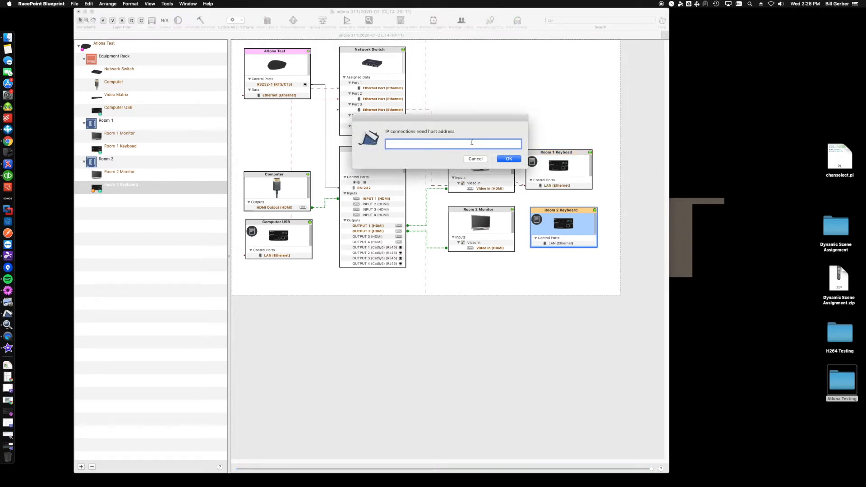
text(192.168.91.130)
key(Return)
Step: Connect the Room 2 Keyboard's LAN port to Port 4 of the network switch with host address 192.168.91.130
drag(559, 244, 399, 121)
text(192.168.91.13)
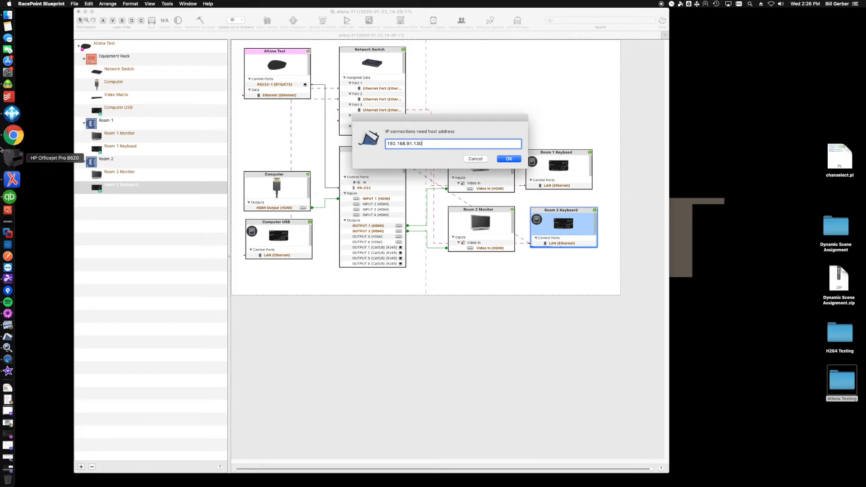
text(0)
key(Return)
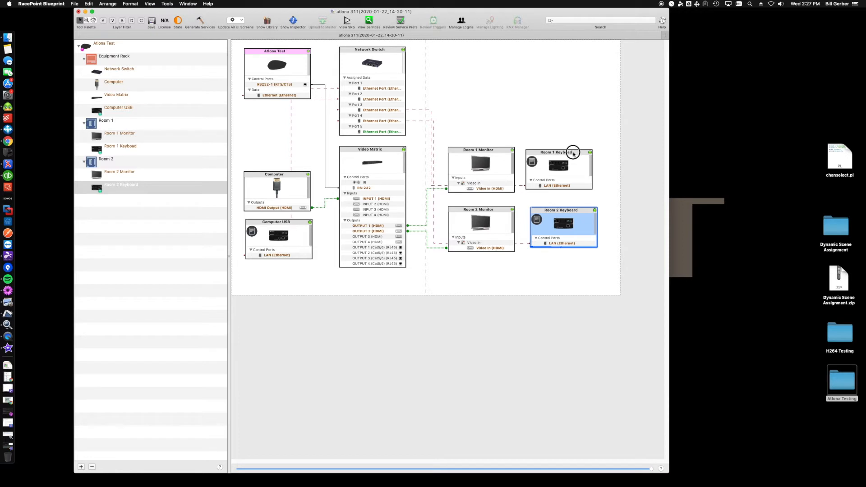
Step: Align the Room 1 and Room 2 keyboard components vertically with each other beside the monitors
drag(573, 155, 579, 153)
click(581, 211)
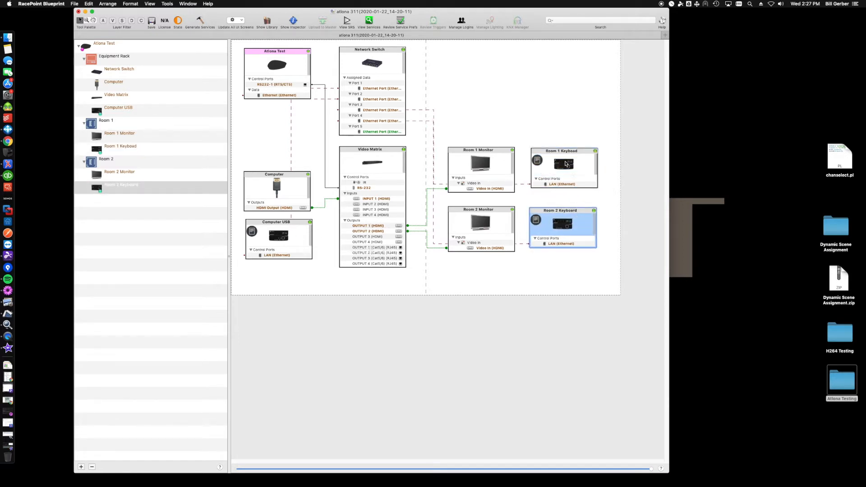
drag(572, 155, 569, 154)
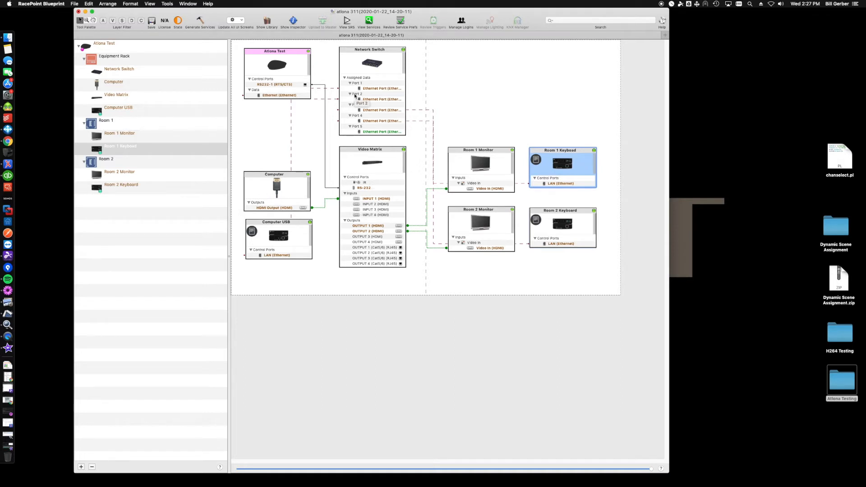
Step: Show the Room 1 keyboard's state variables in the inspector and open the initial value of USBHost_1
click(285, 27)
click(606, 113)
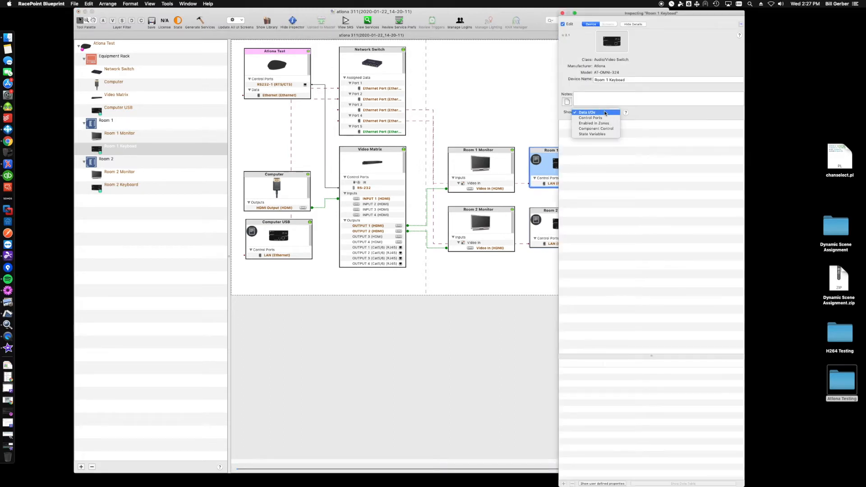
click(600, 134)
drag(605, 18, 375, 23)
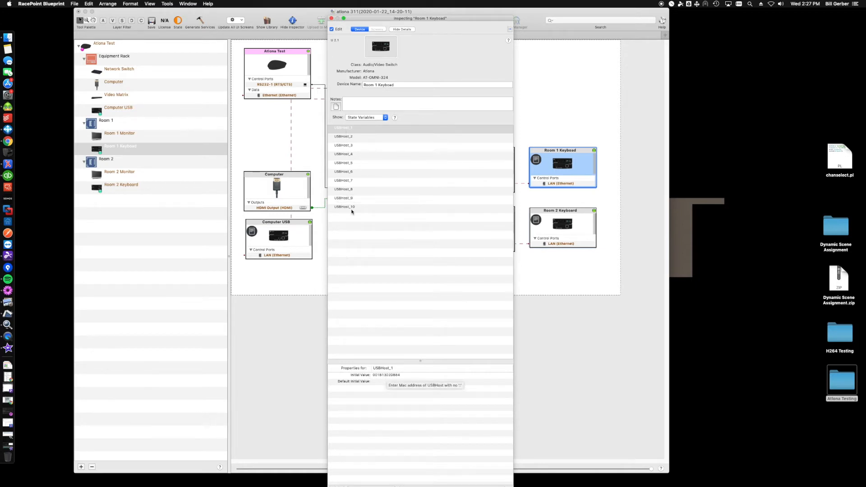
click(387, 376)
click(386, 376)
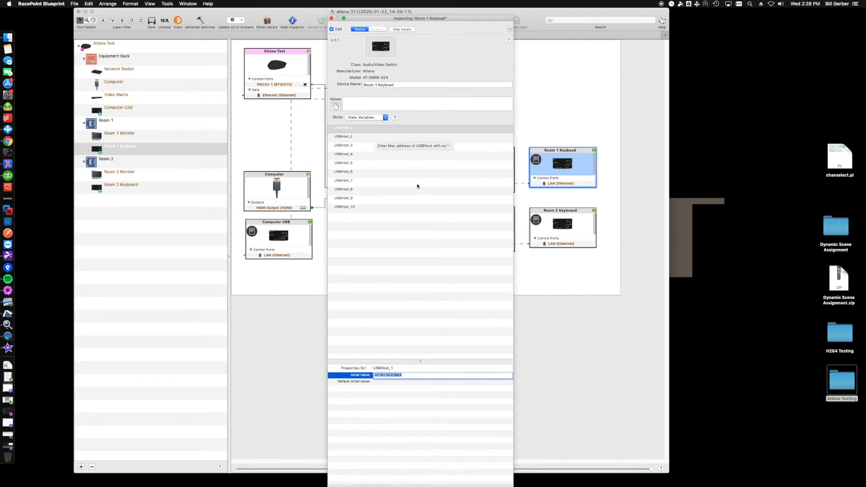
Step: Set the initial value of USBHost_1 on the Room 2 Keyboard to the USB host's MAC address and close the inspector
click(579, 225)
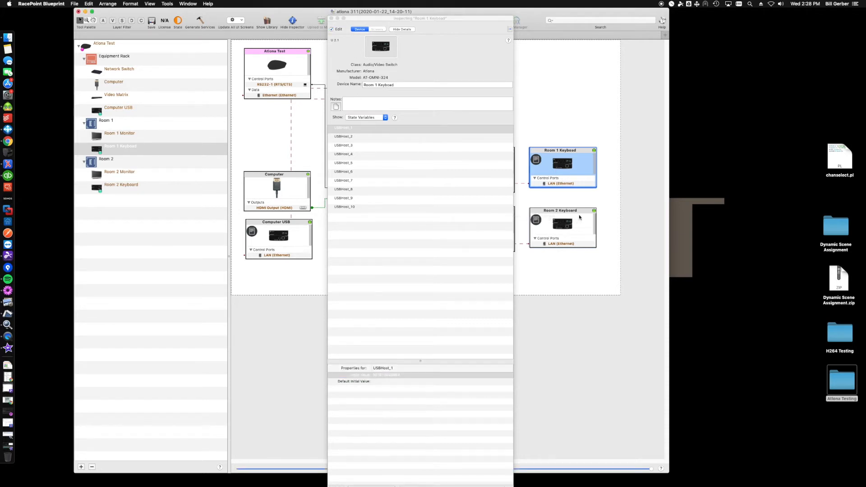
click(581, 226)
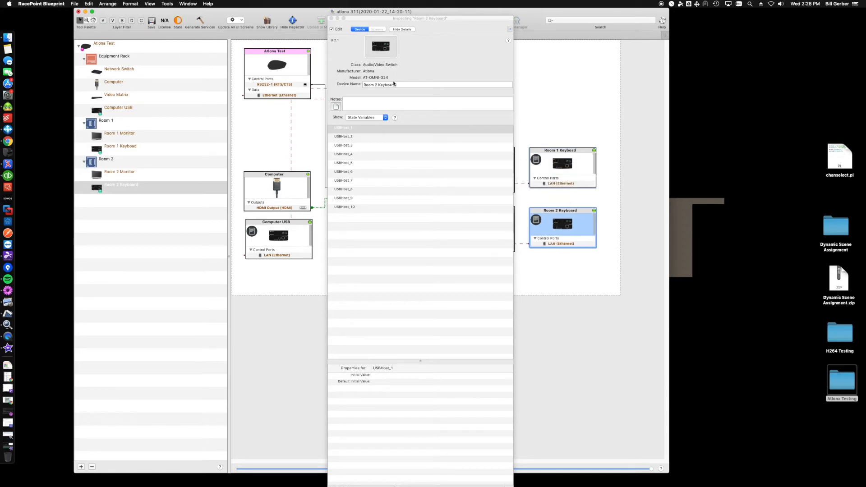
click(350, 144)
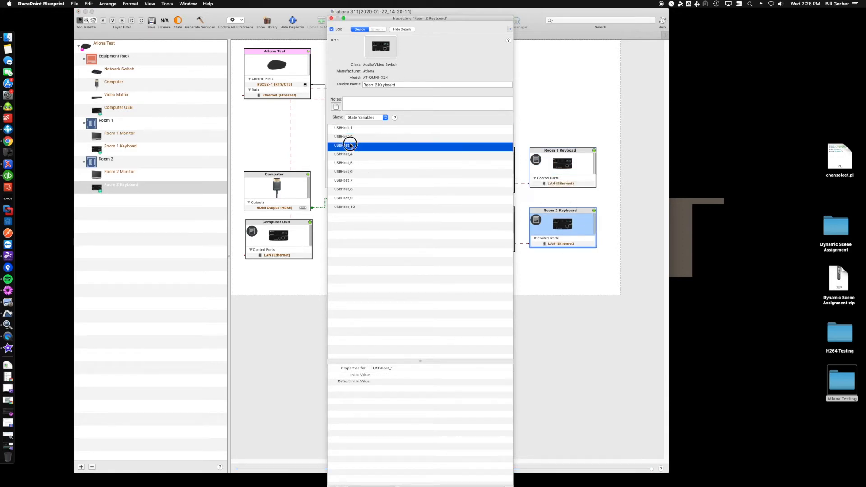
click(353, 128)
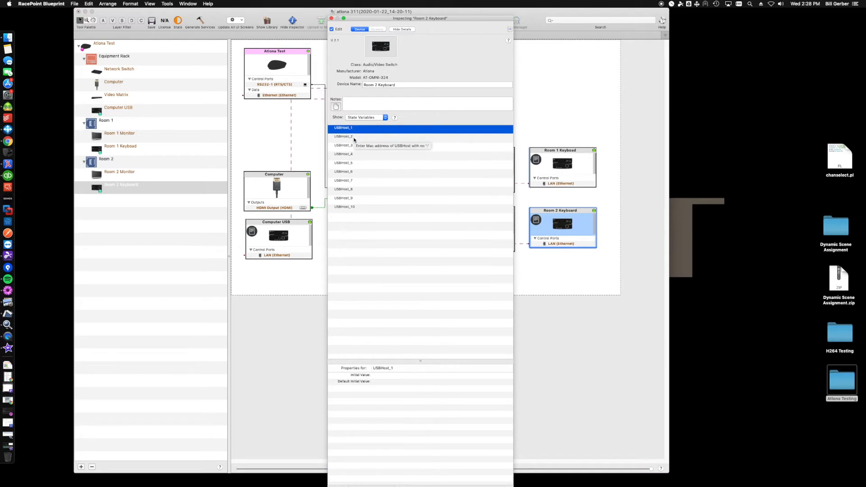
click(395, 375)
click(379, 375)
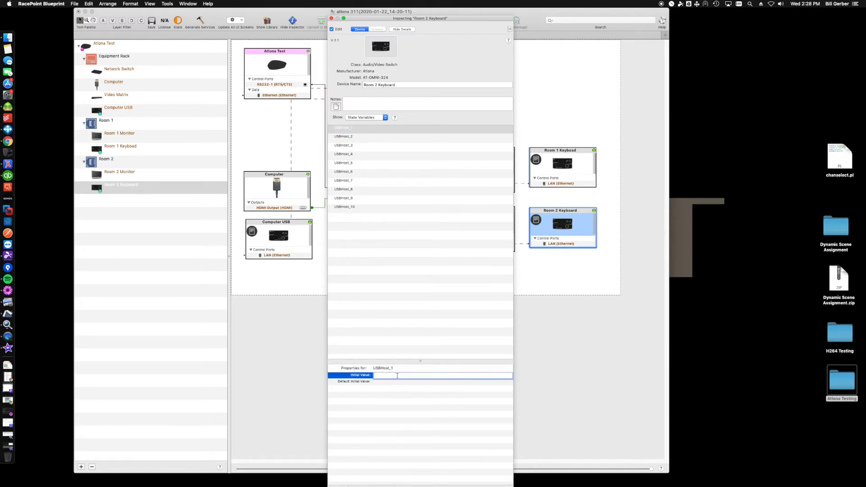
text(001b1302db84)
key(Return)
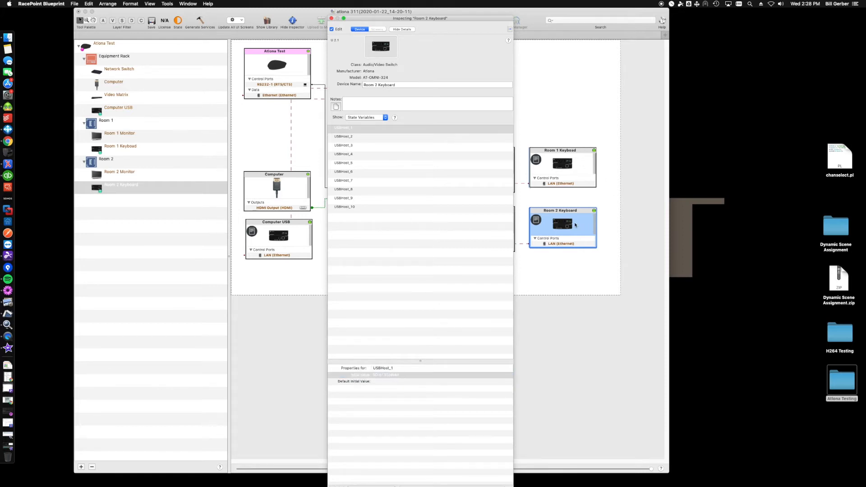
click(331, 19)
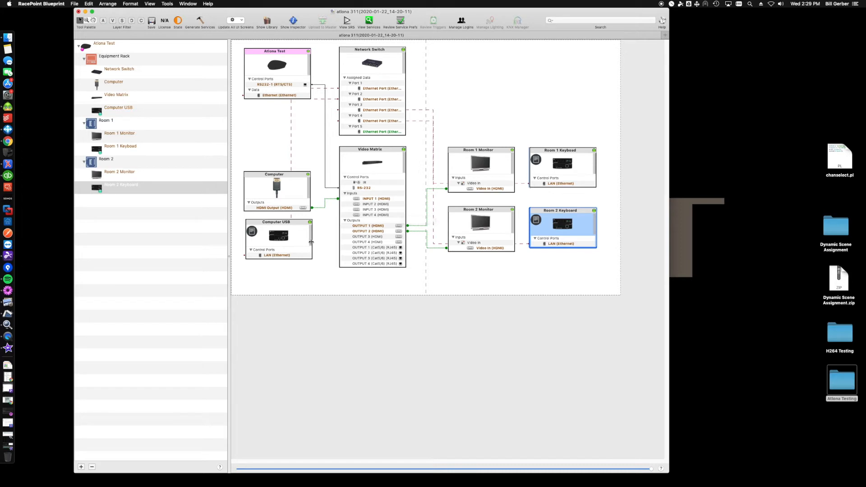
Step: Inspect the Computer USB component's USBRcvr_1 and USBRcvr_2 state variables and their initial values
click(289, 235)
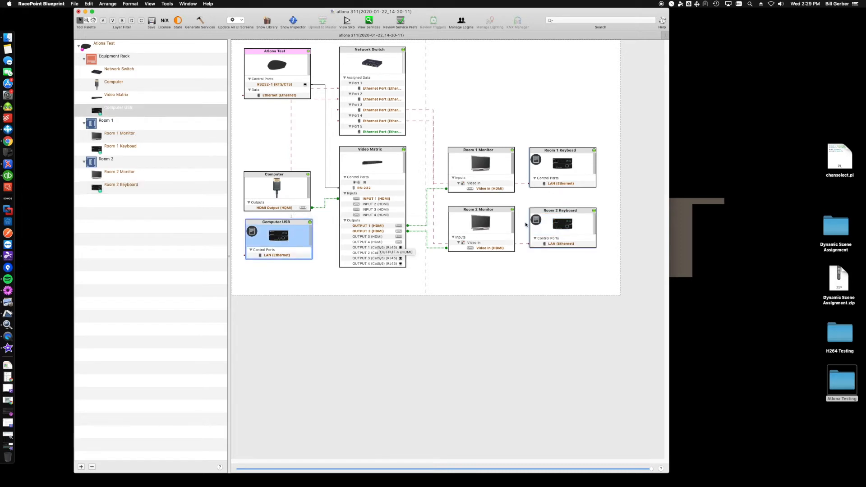
double_click(296, 235)
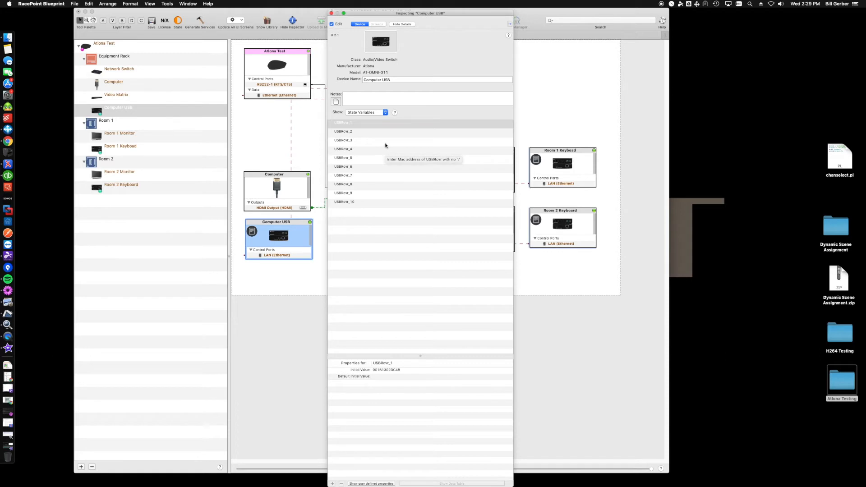
click(380, 132)
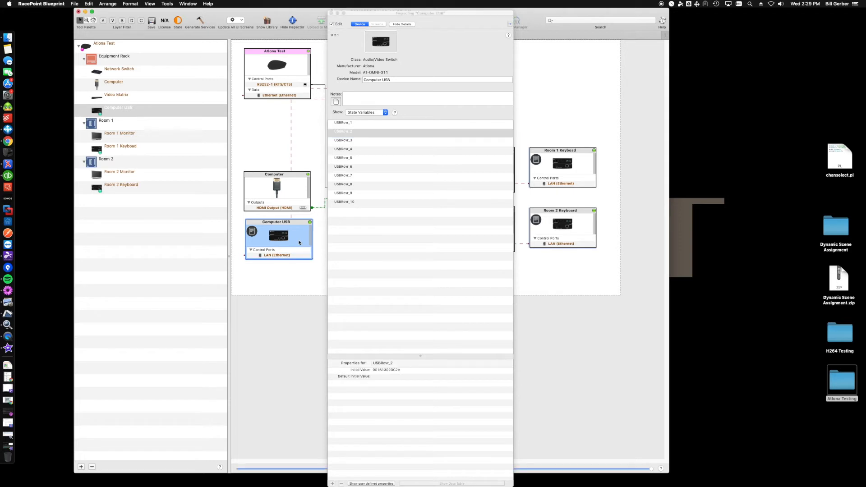
click(331, 13)
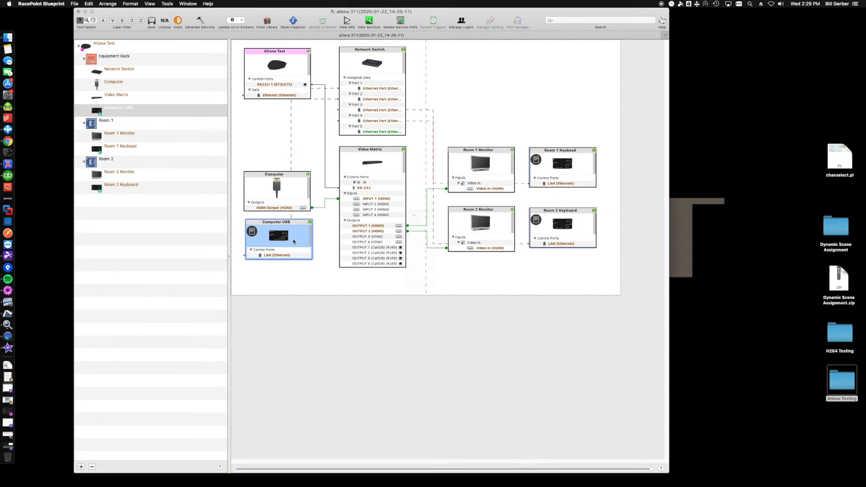
double_click(289, 237)
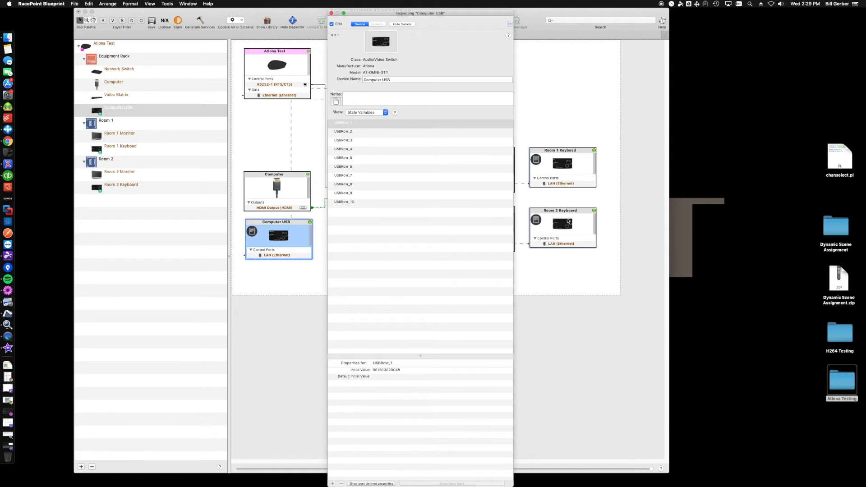
click(331, 13)
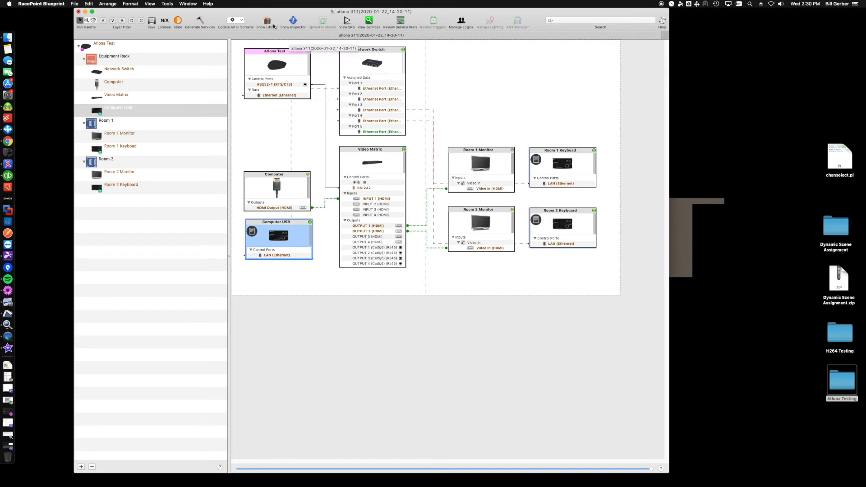
Step: Generate the services, accept the service preferences table, and reposition the services window over the layout
click(201, 21)
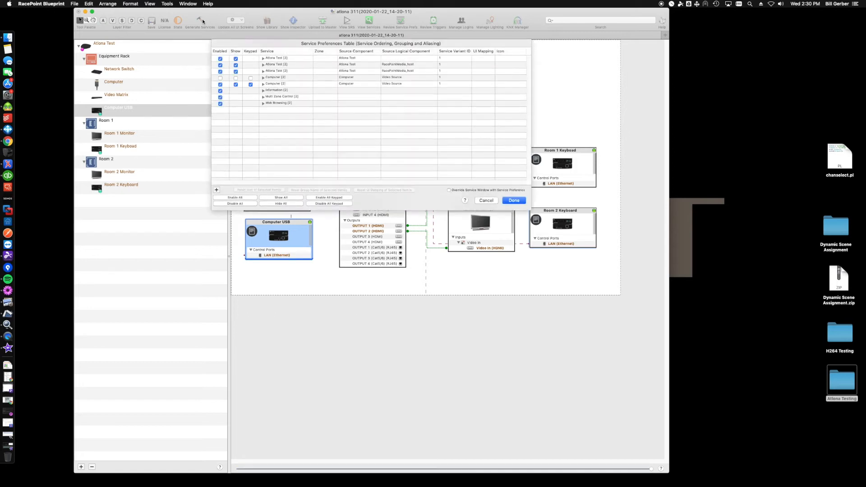
click(514, 200)
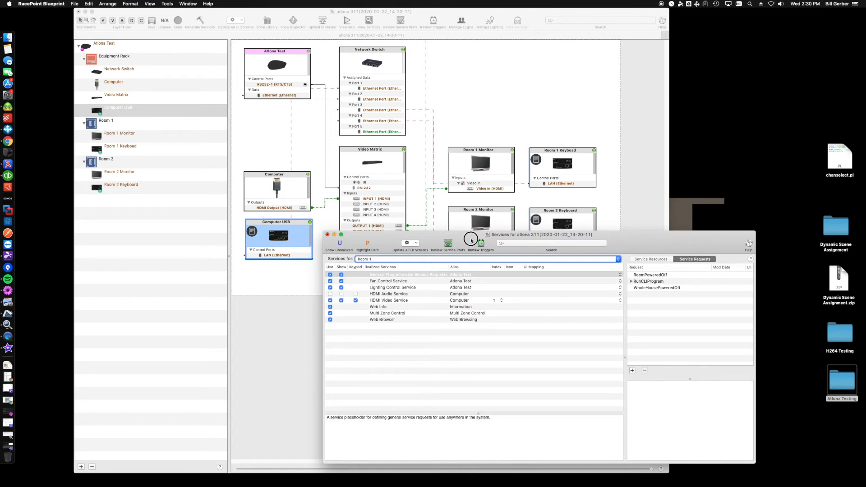
drag(400, 234, 324, 163)
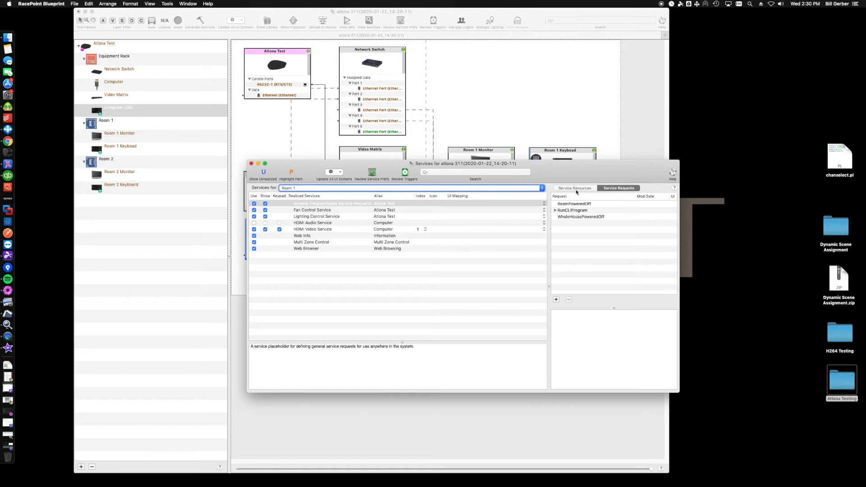
Step: Create a new service request named Room 1 Keyboard Active for Room 1
click(556, 300)
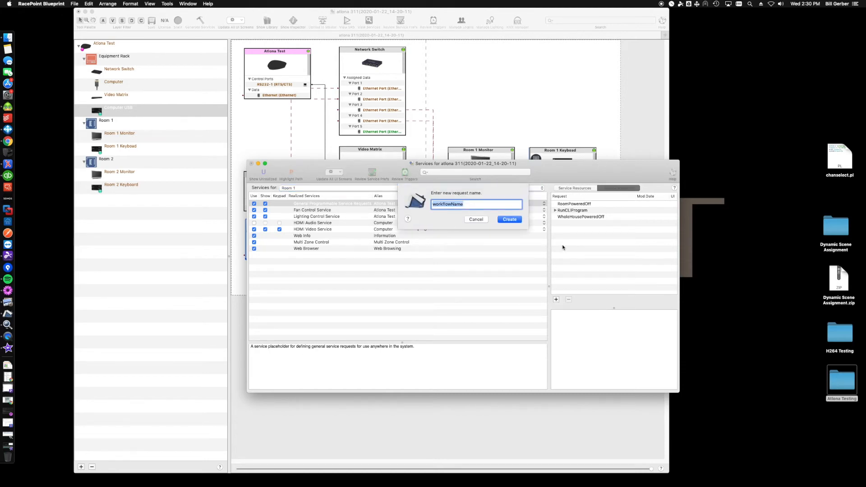
text(Roo)
text(m 1 Keyboa)
text(ice)
key(BackSpace)
text(ve)
key(Return)
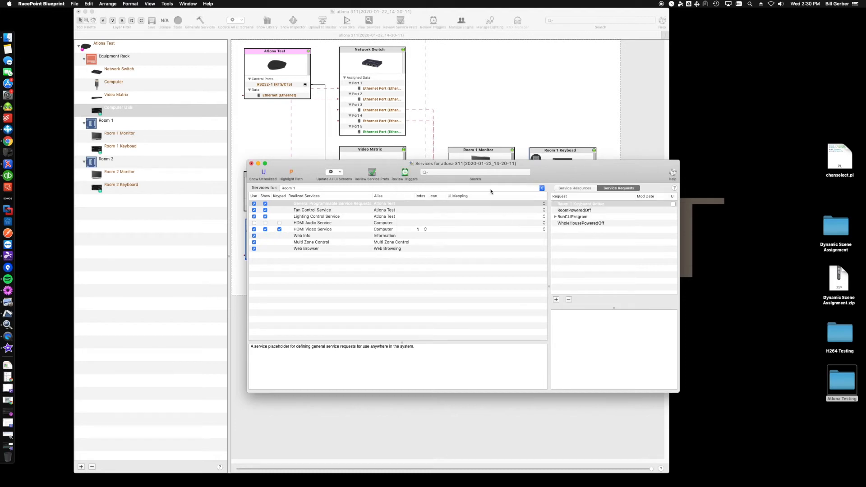
Step: Open the Room 1 Keyboard Active request in Automator and add the Computer USB action to its workflow
click(577, 205)
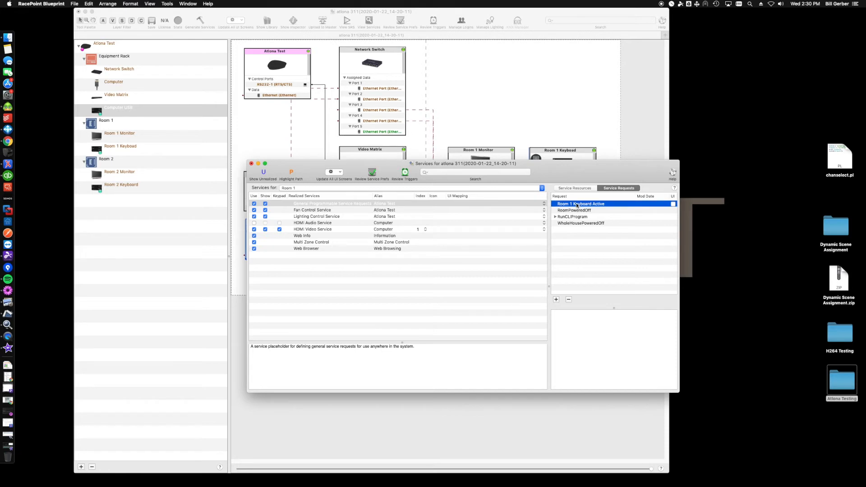
double_click(582, 205)
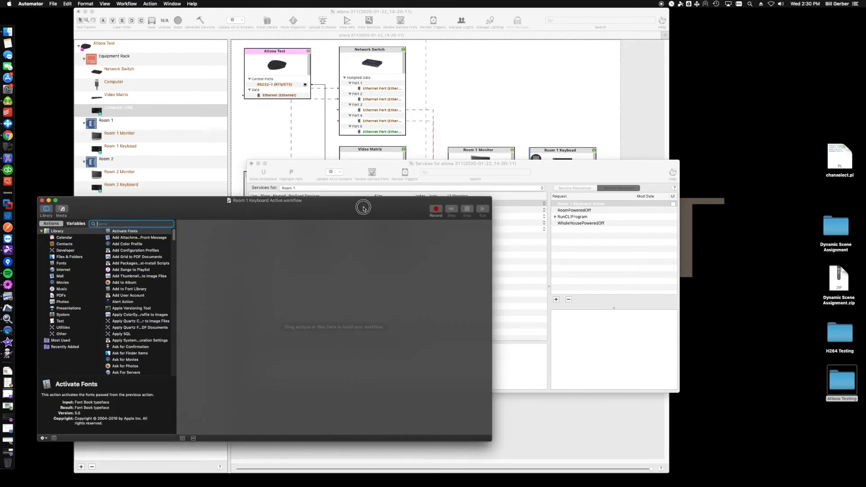
drag(364, 208, 458, 174)
click(253, 190)
drag(275, 179, 308, 207)
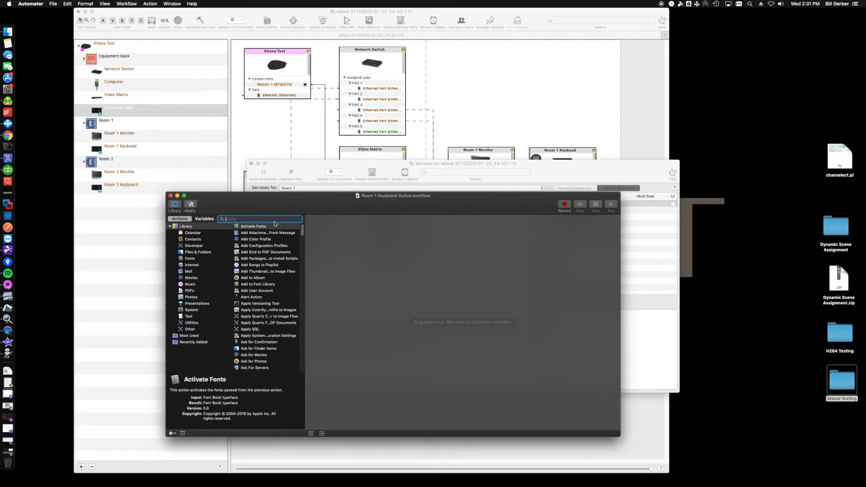
text(comp)
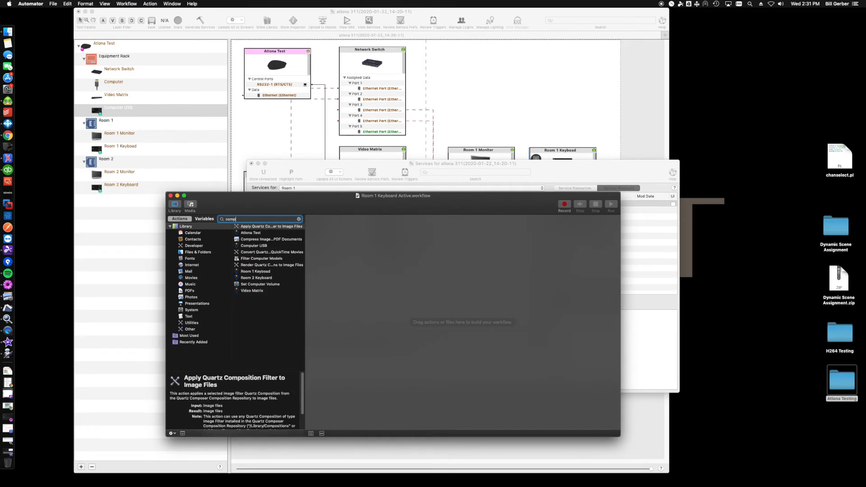
click(256, 246)
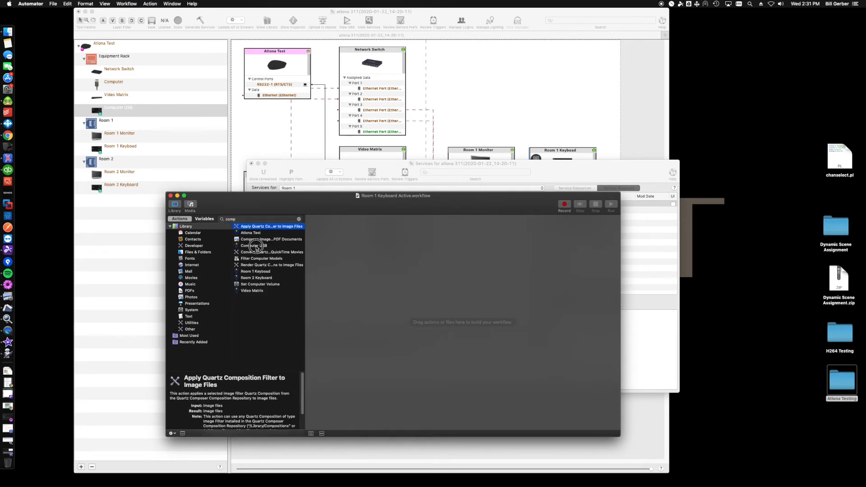
drag(265, 248, 350, 240)
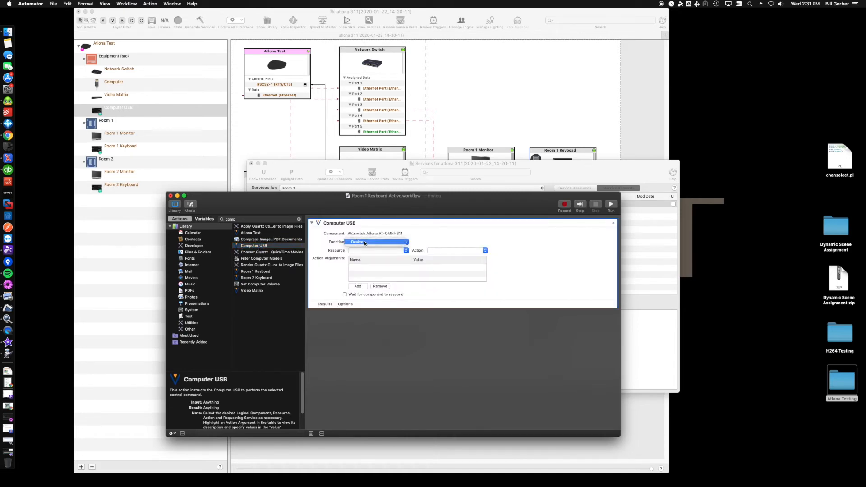
Step: Configure the Computer USB action with function Device, resource Custom and action SelectUSBRcvr
click(358, 251)
click(359, 250)
click(436, 250)
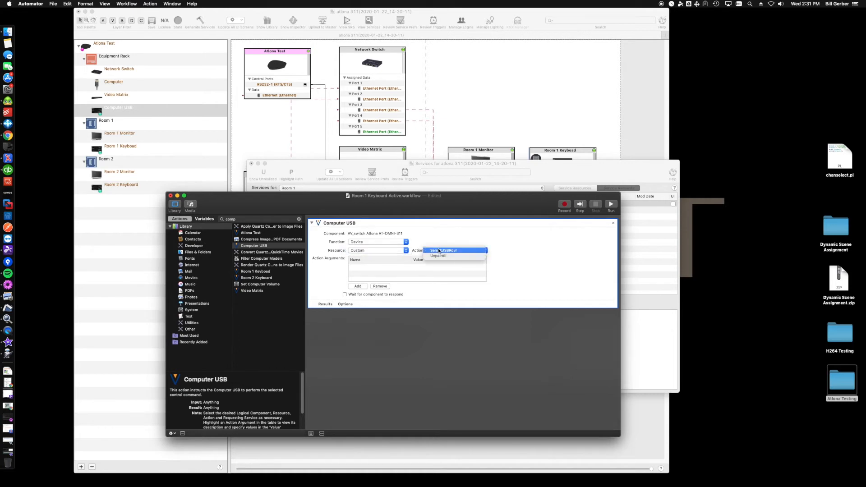
click(453, 251)
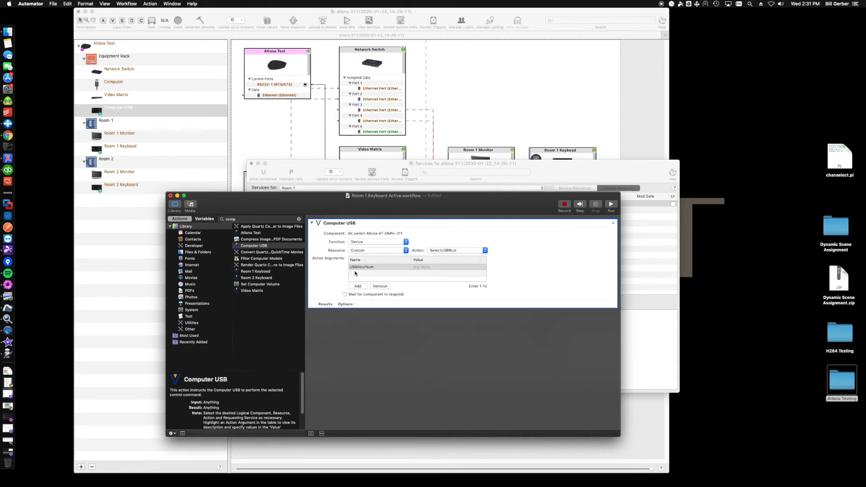
Step: Set the USB receiver number argument to 1, then save and close the Room 1 Keyboard Active workflow
click(424, 267)
click(423, 267)
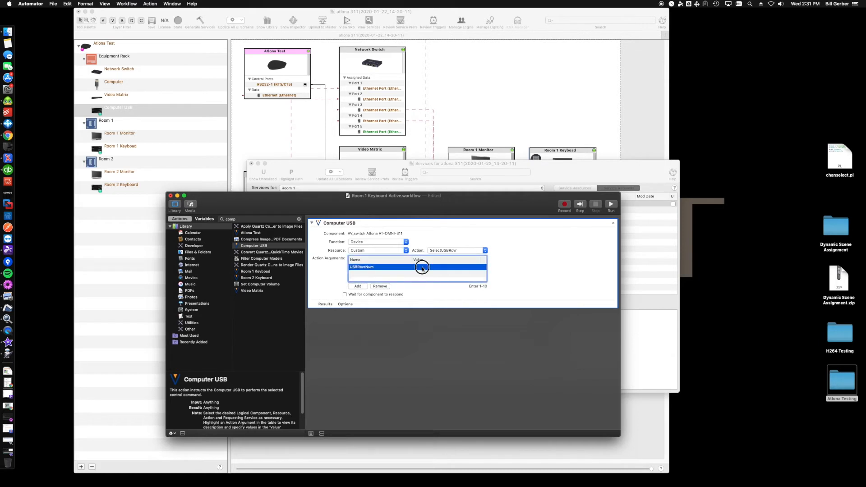
text(1)
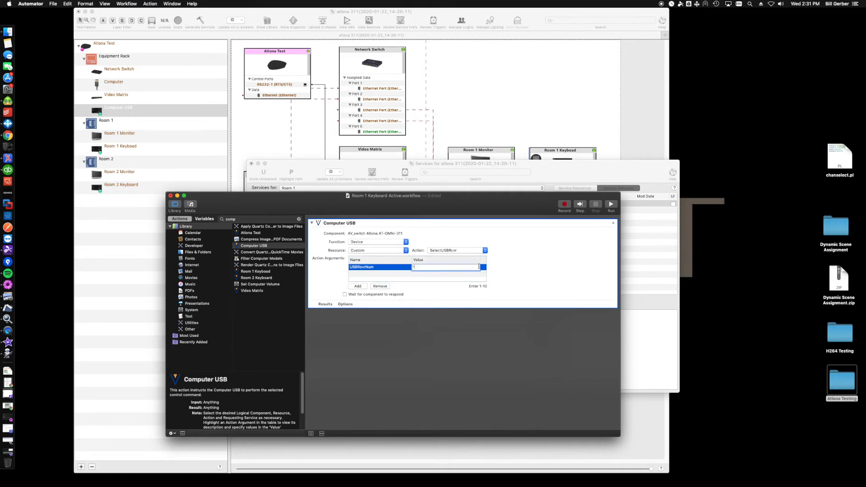
click(512, 263)
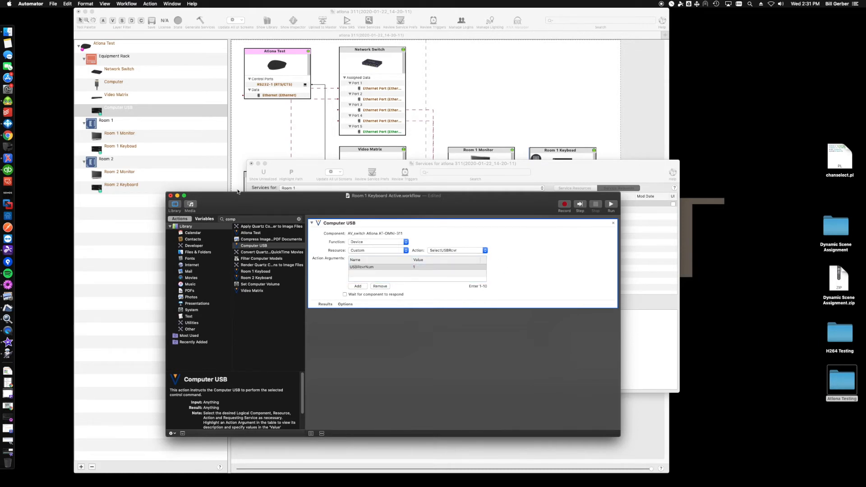
key(super+s)
click(170, 195)
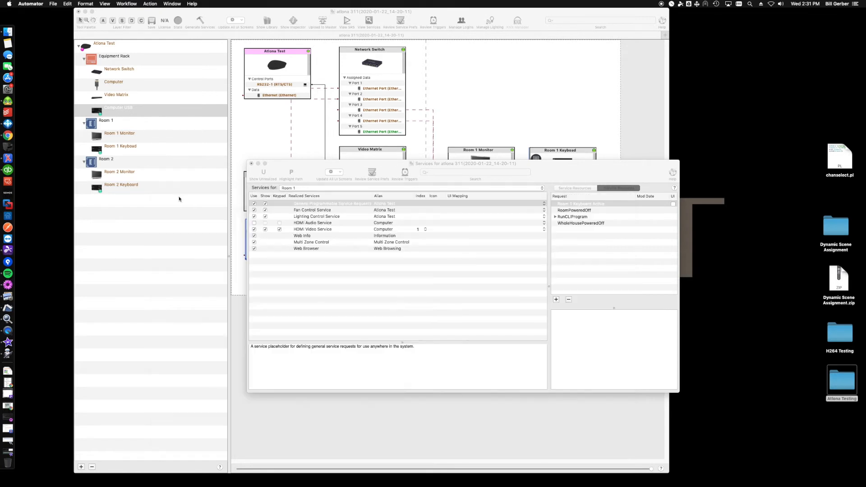
Step: Create a service request named Keyboard 2 Active for Room 2 and open its workflow in Automator
click(383, 188)
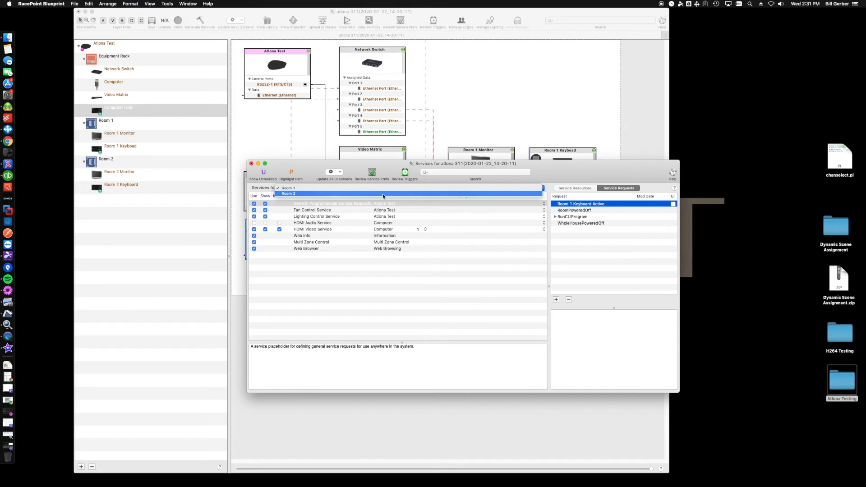
click(382, 193)
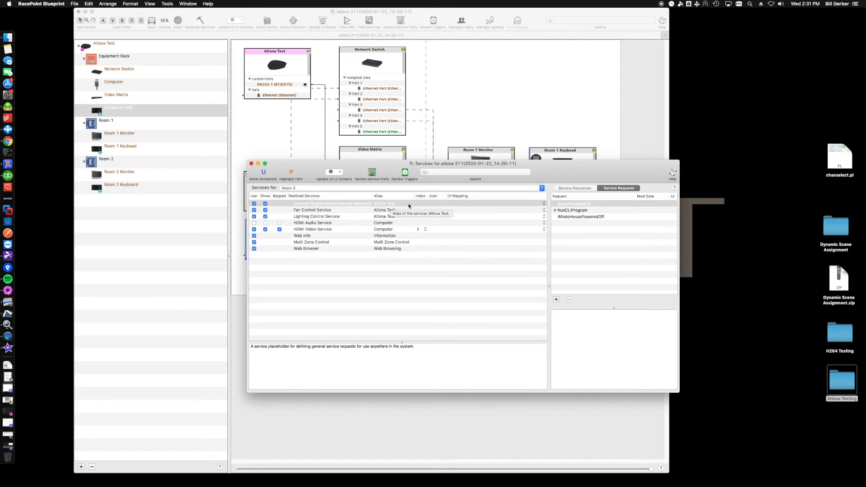
click(556, 300)
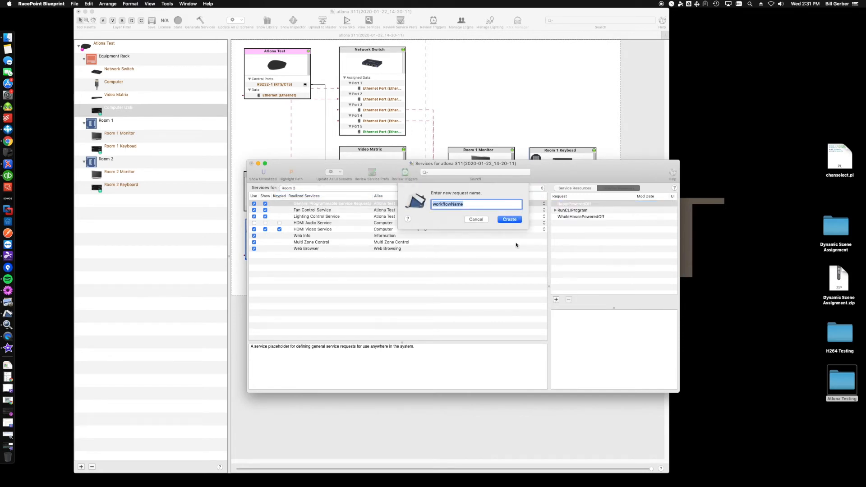
text(Keyboard 2 Selectr)
key(BackSpace)
key(BackSpace)
key(BackSpace)
key(BackSpace)
key(BackSpace)
key(BackSpace)
key(BackSpace)
text(Active)
key(Return)
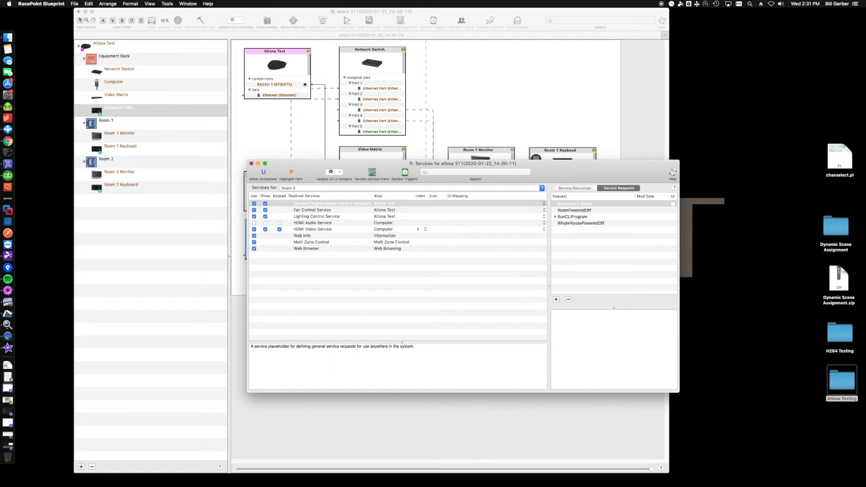
double_click(575, 205)
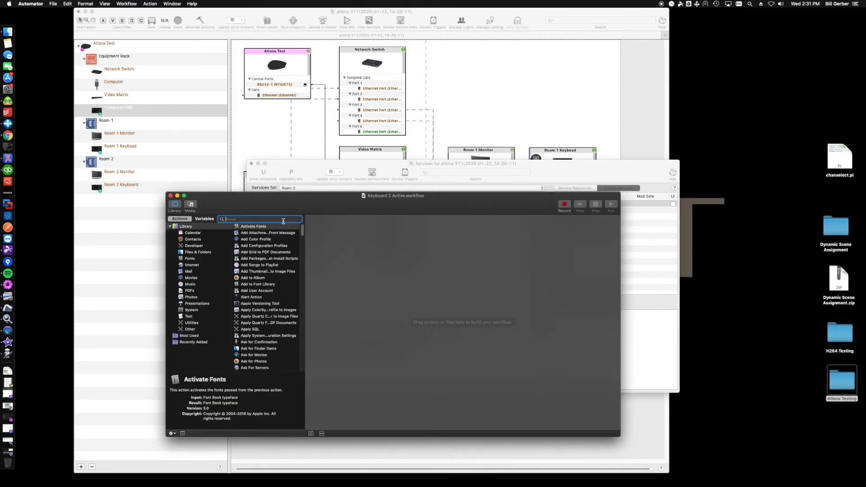
Step: Add the Computer USB action to the Keyboard 2 Active workflow with function Device, resource Custom and action SelectUSBRcvr
text(computer)
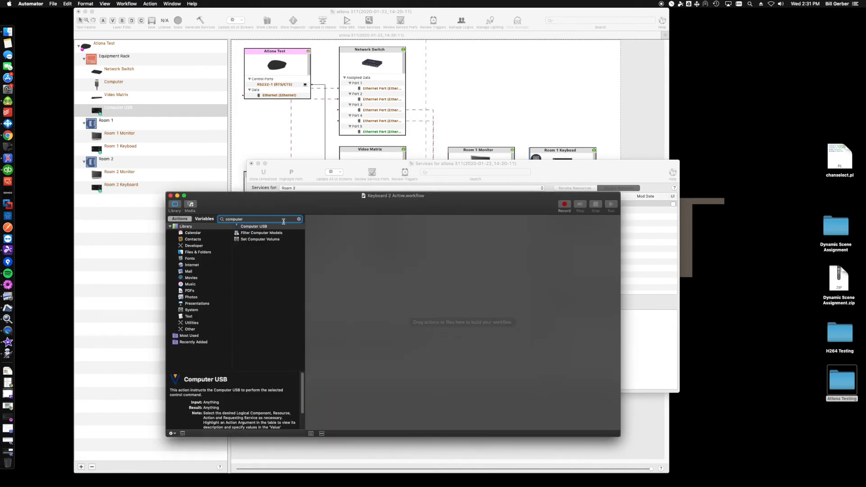
drag(264, 228, 375, 247)
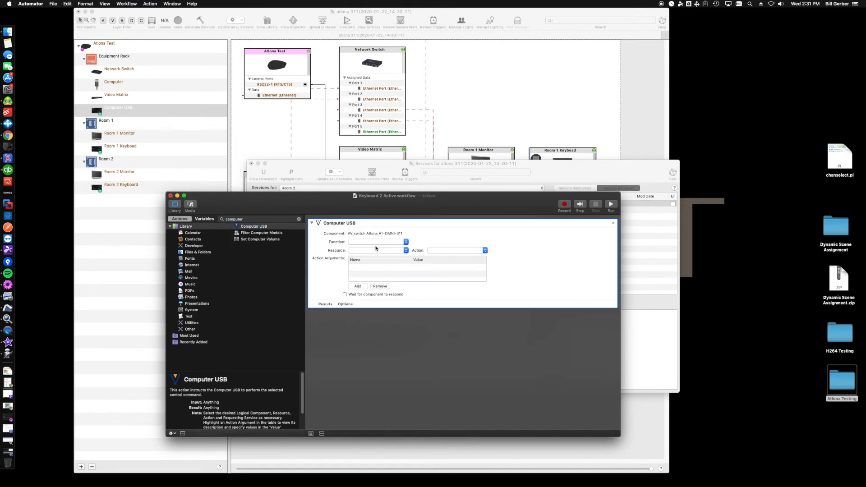
click(379, 243)
click(379, 243)
click(381, 252)
click(381, 251)
click(443, 251)
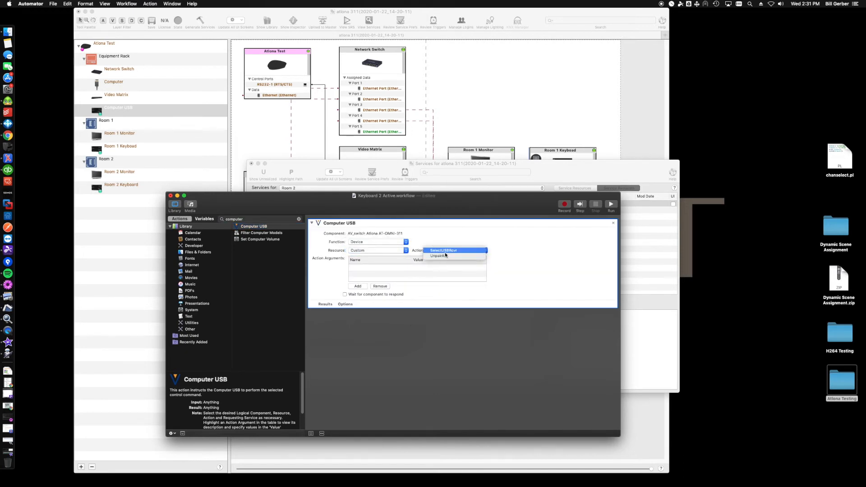
click(445, 251)
Step: Set the USBRcvrNum argument to 2, then save and close the Keyboard 2 Active workflow
double_click(436, 266)
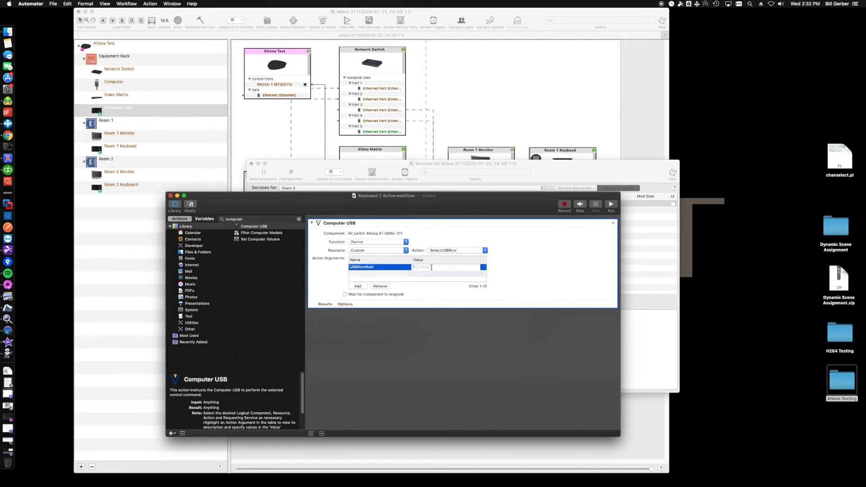
text(1)
key(BackSpace)
text(2)
key(Return)
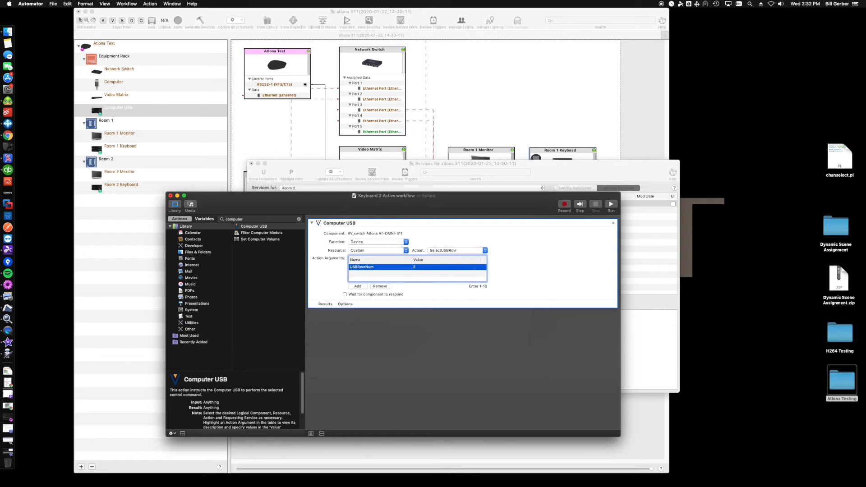
key(super+s)
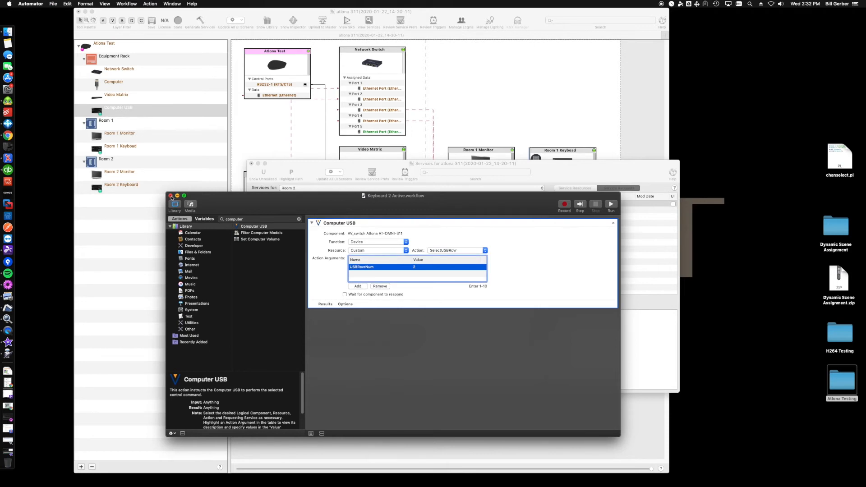
click(171, 196)
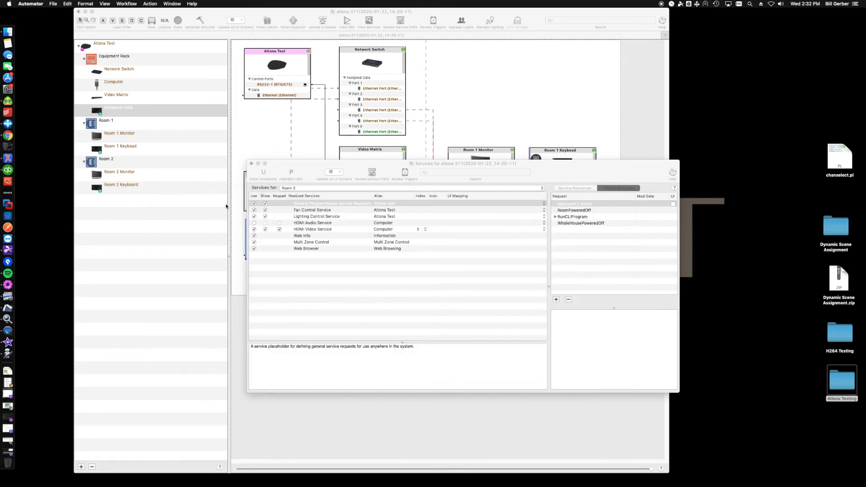
Step: Create a service request named Computer Keyboard Inactive for Room 1 and open its workflow in Automator
click(309, 189)
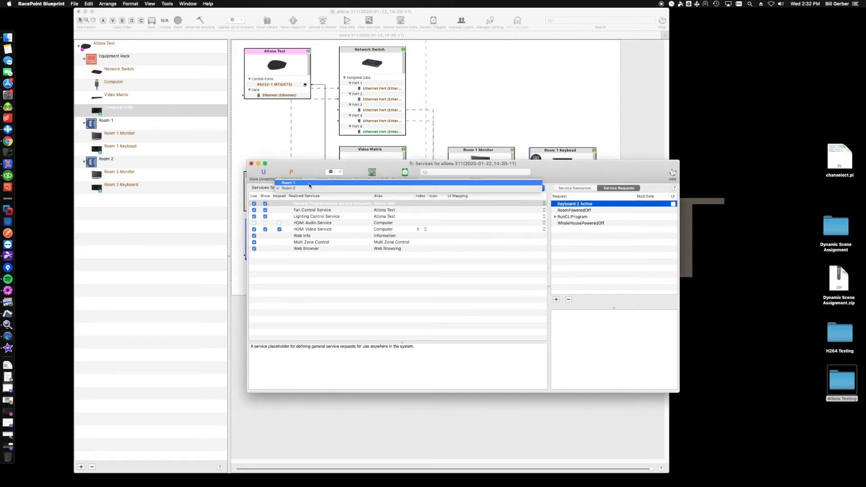
click(310, 184)
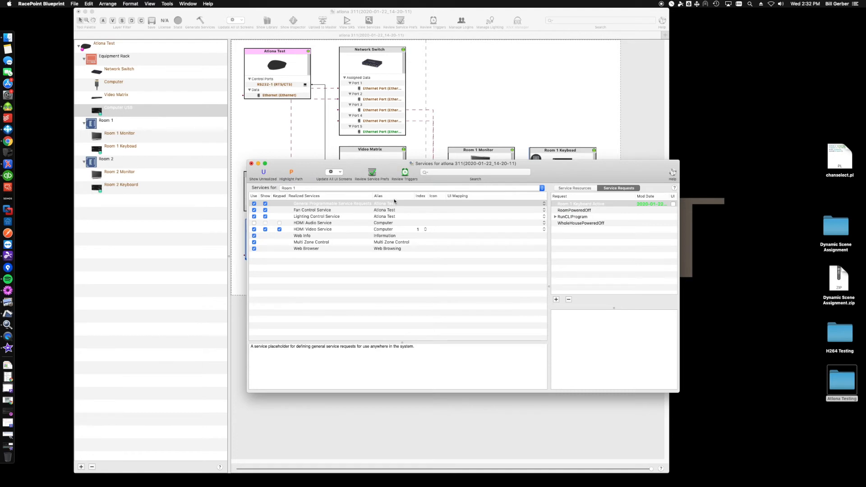
click(557, 299)
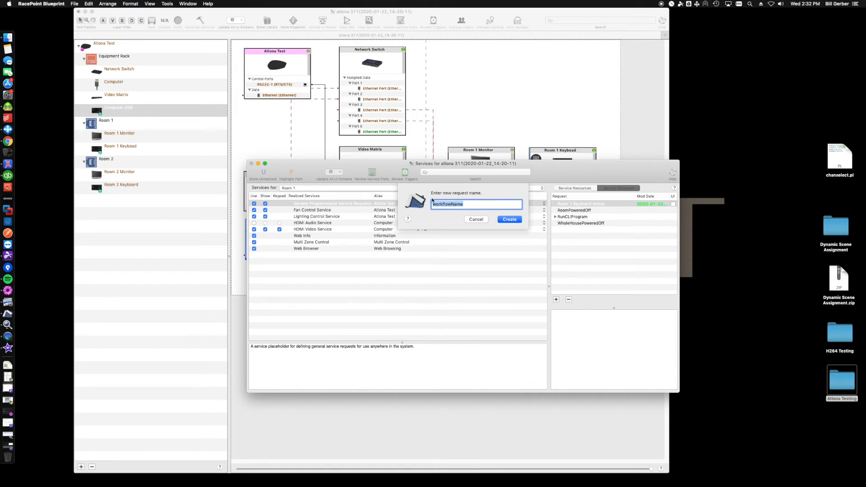
text(Computer Keyboard Inactive)
key(Return)
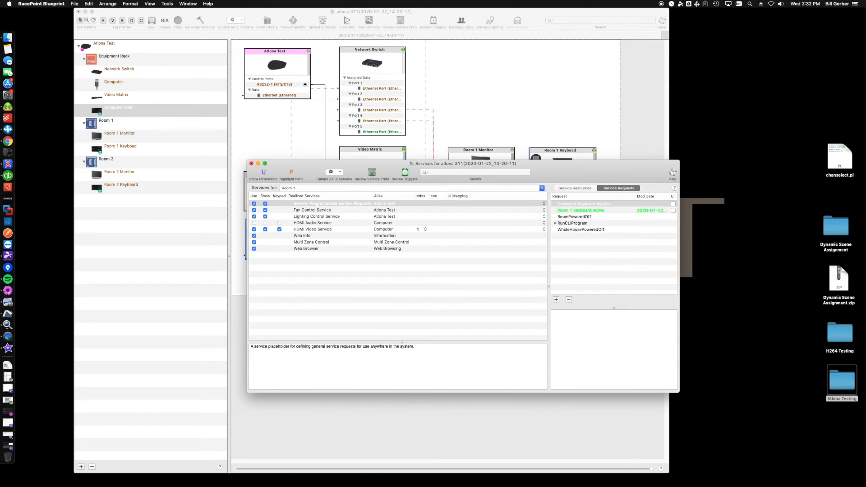
double_click(577, 203)
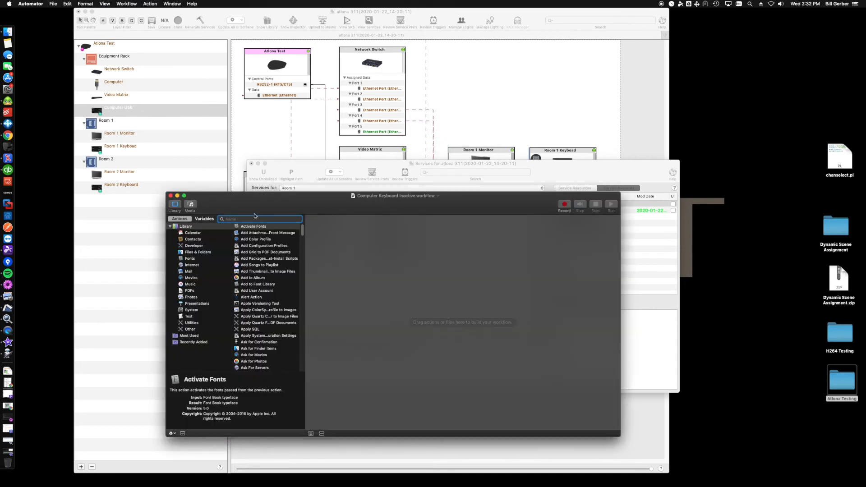
Step: Add the Computer USB action with function Device, resource Custom and action UnpairAll, then save and close the Computer Keyboard Inactive workflow
text(comput)
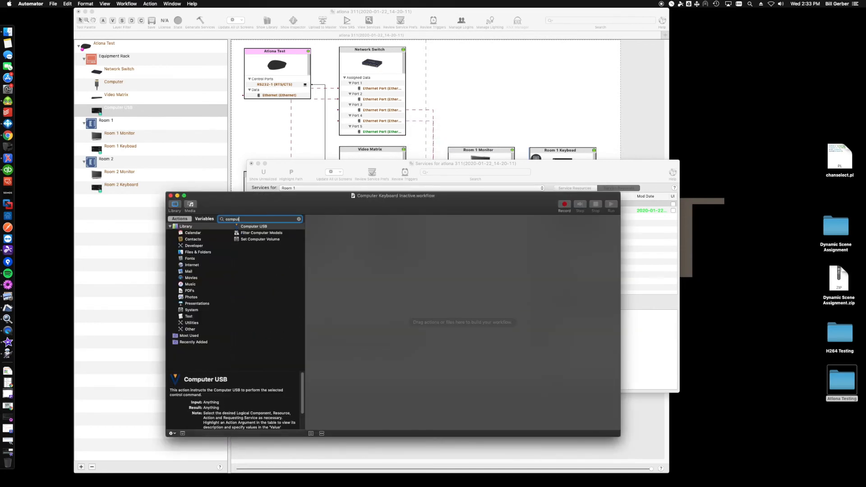
drag(255, 226, 350, 251)
click(363, 241)
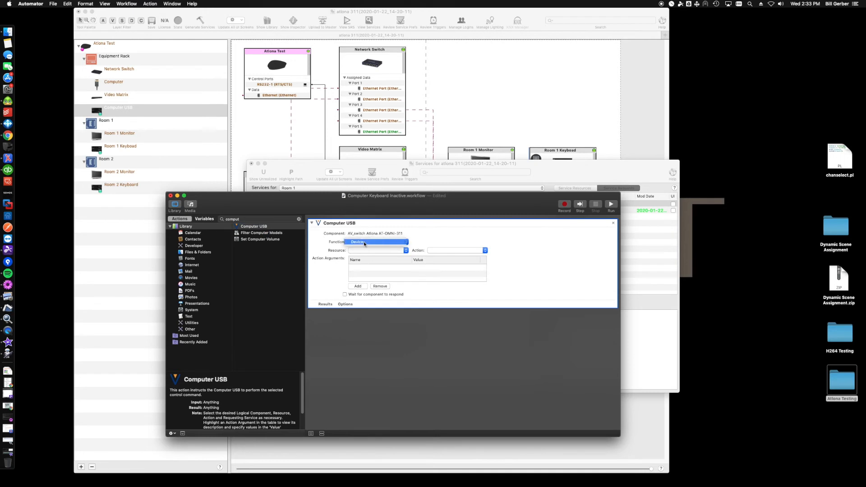
click(363, 242)
click(367, 249)
click(366, 250)
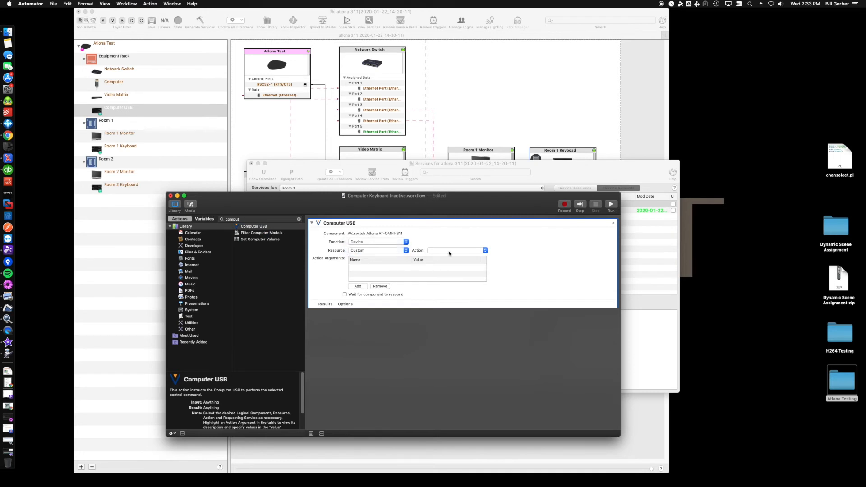
click(463, 250)
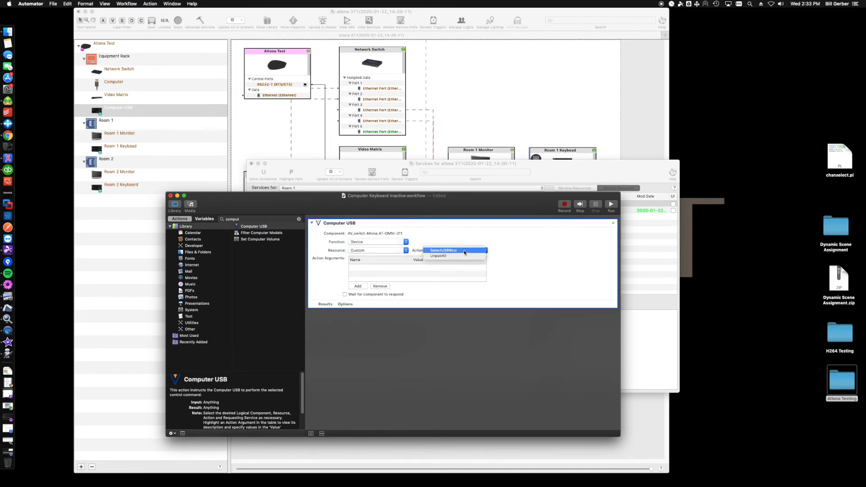
click(441, 256)
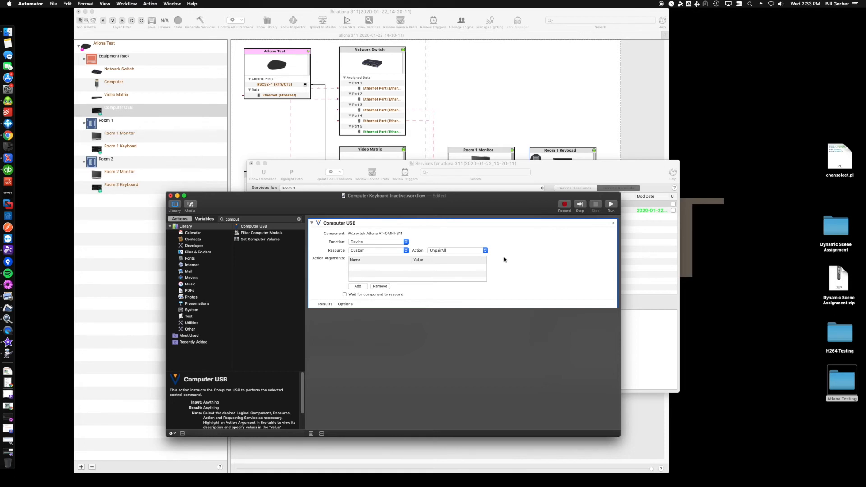
key(super+s)
click(170, 196)
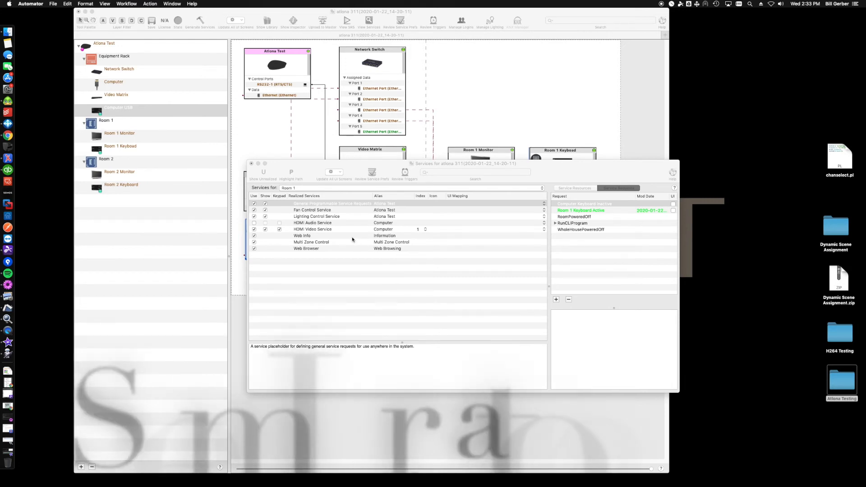
Step: Close the services window and add three new triggers to the Default group in the trigger editor
click(251, 164)
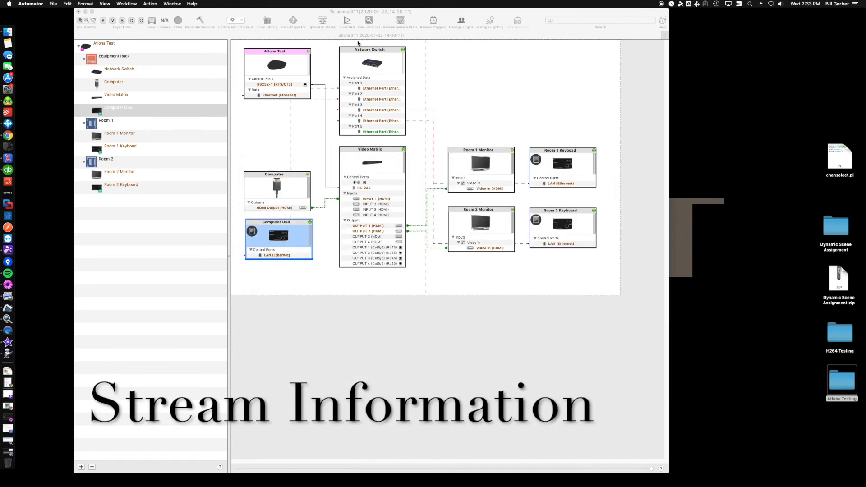
click(431, 23)
click(432, 21)
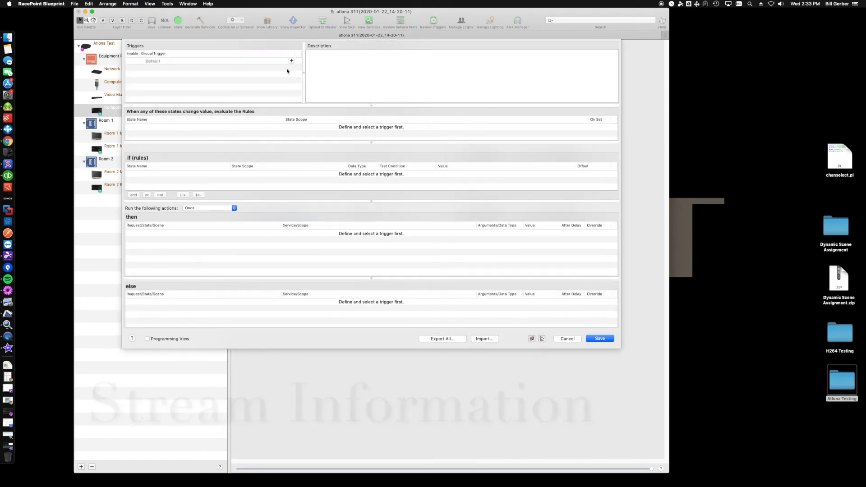
click(291, 61)
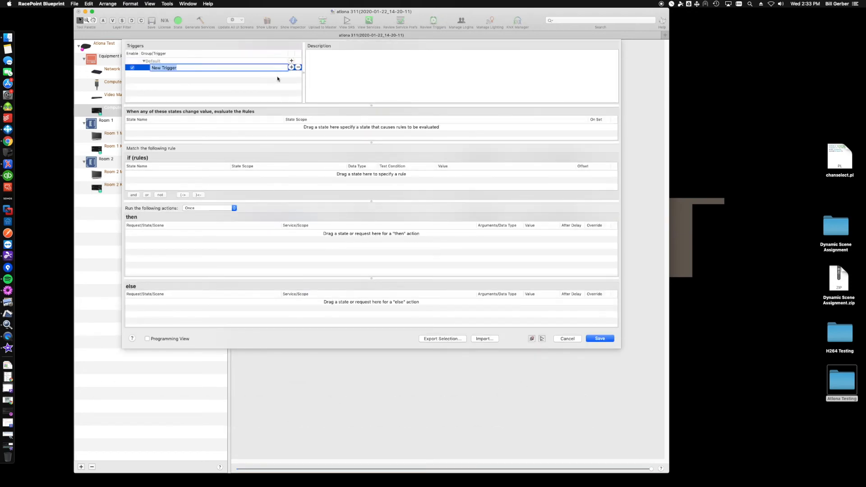
click(291, 68)
click(291, 68)
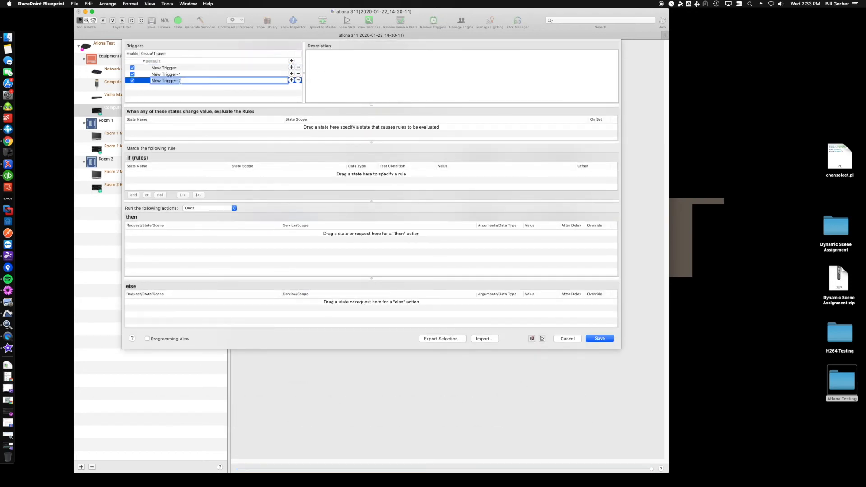
Step: Rename the first two new triggers as Keyboard Select Room 1 and Keyboard Select Room 2
double_click(170, 68)
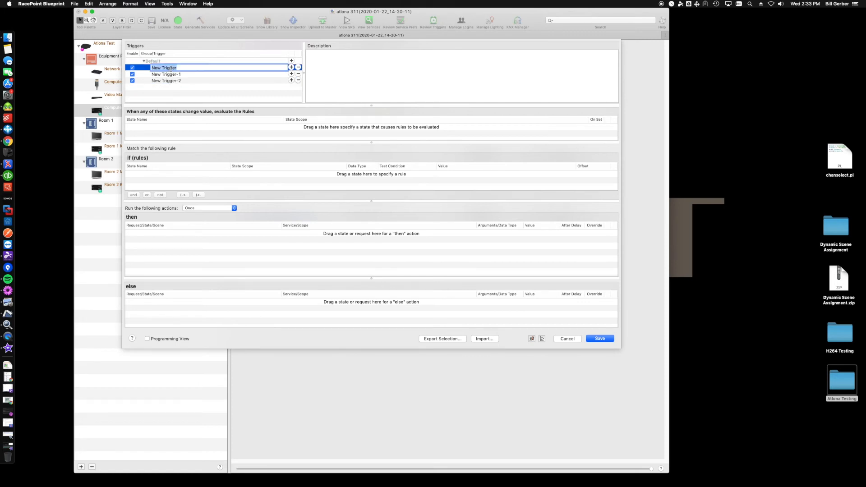
text(Keyboard Select Room 1)
key(Return)
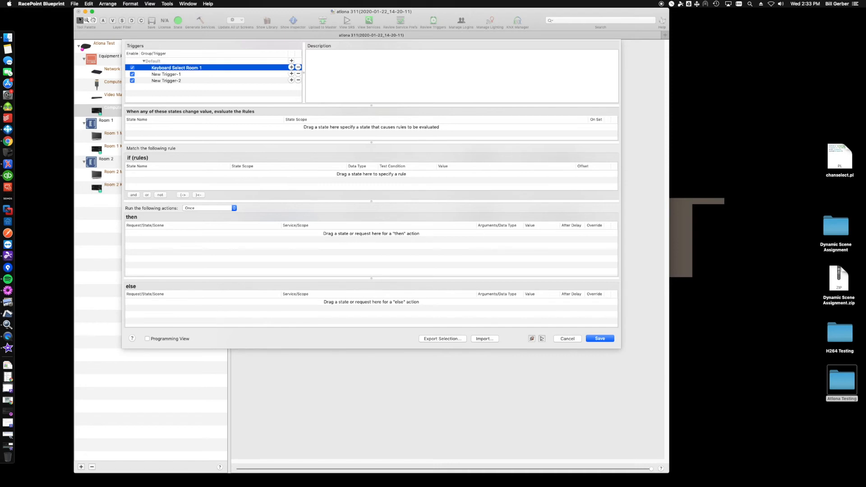
double_click(157, 75)
text(Keybo)
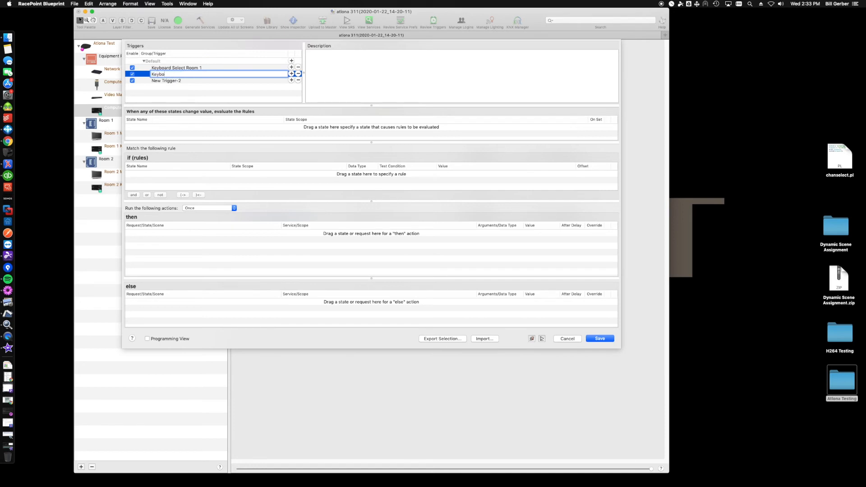
text(ard Select Room 2)
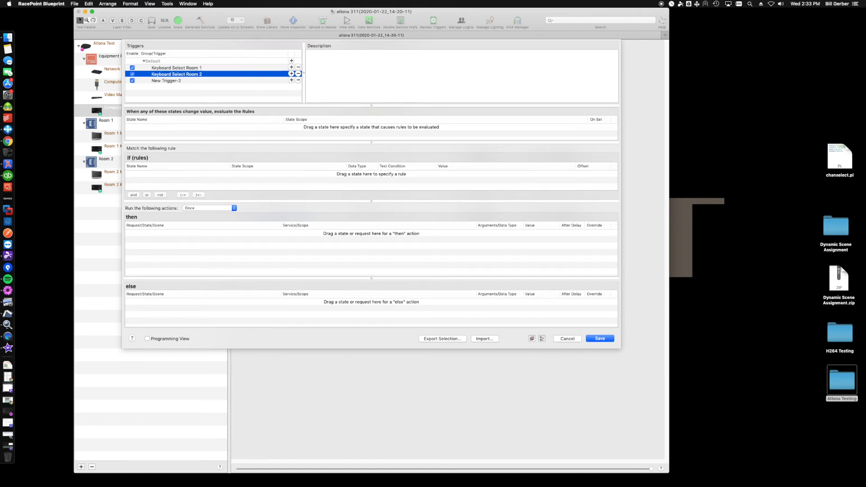
Step: Rename the third new trigger as Keyboard Disabled
click(158, 81)
click(158, 81)
text(Key)
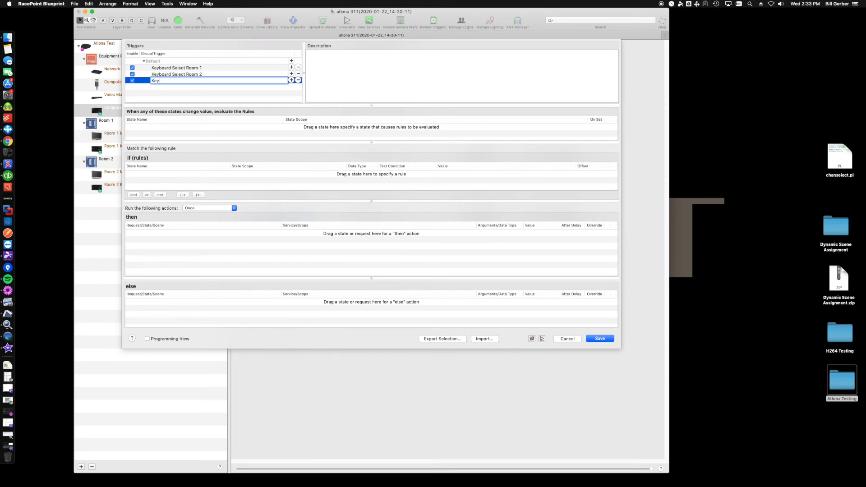
text(board Disabled)
key(Return)
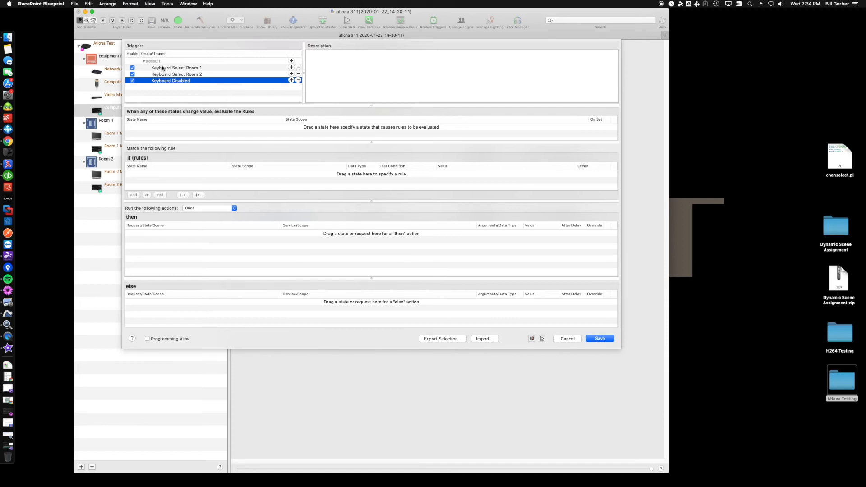
Step: Add the ServiceIsActive state of Room 1's Computer HDMI Video Service as the if rule of the Keyboard Select Room 1 trigger
click(220, 69)
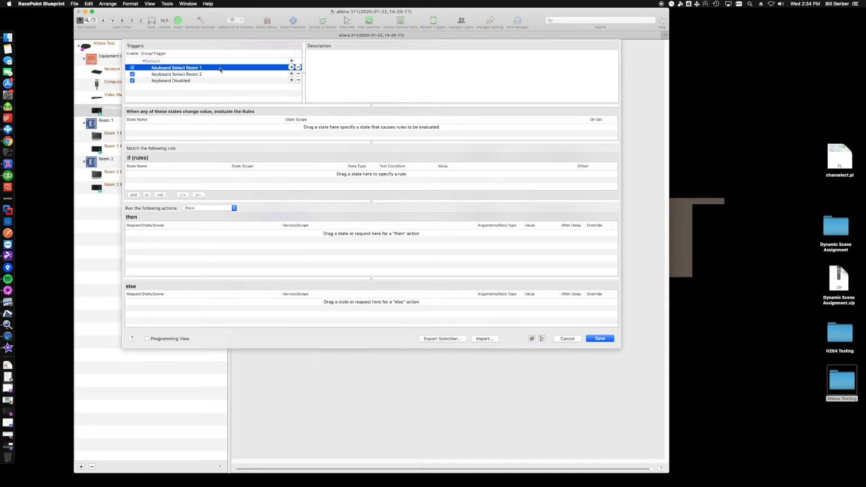
click(542, 339)
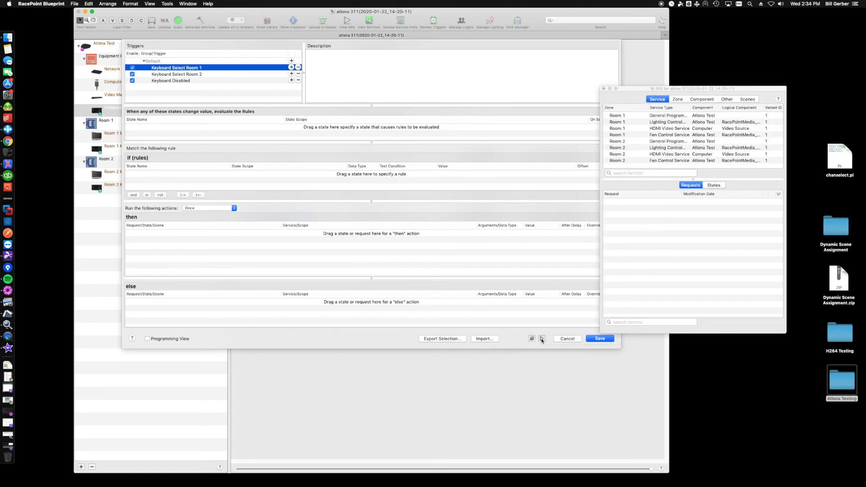
drag(632, 90, 596, 115)
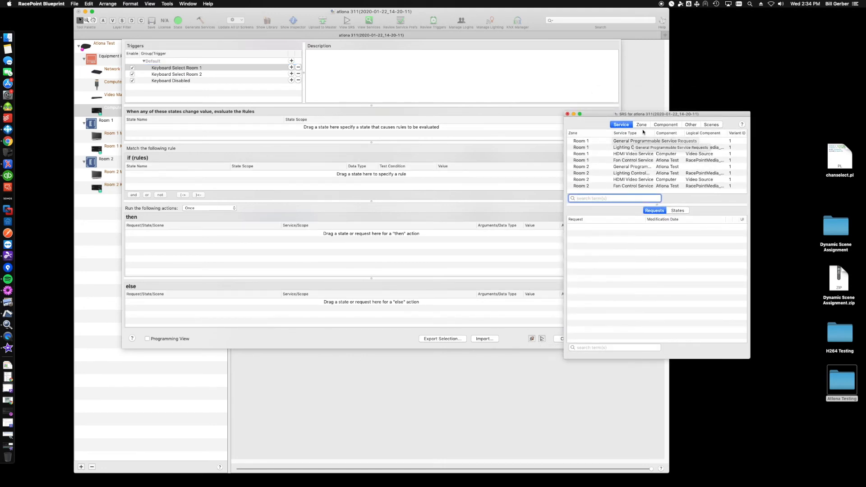
click(622, 154)
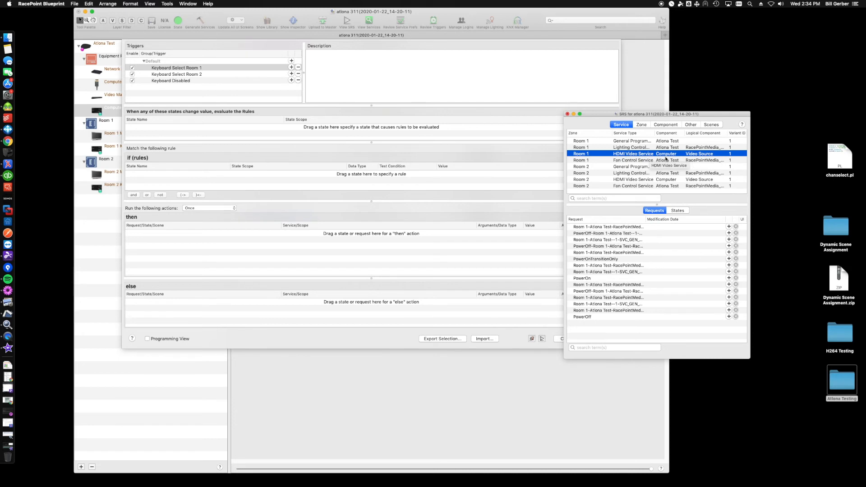
click(677, 210)
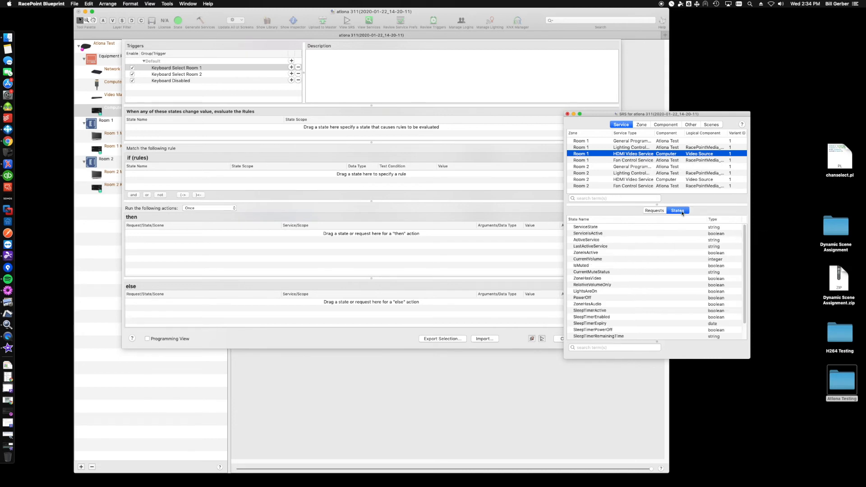
click(586, 234)
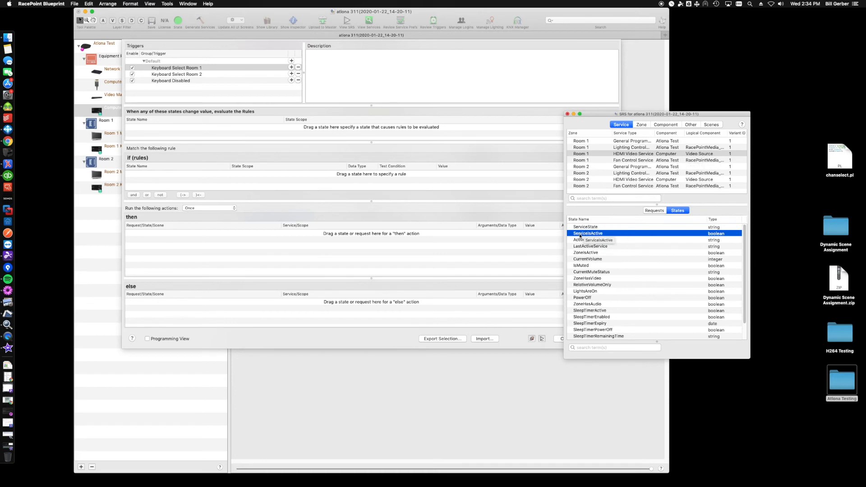
drag(580, 235, 492, 187)
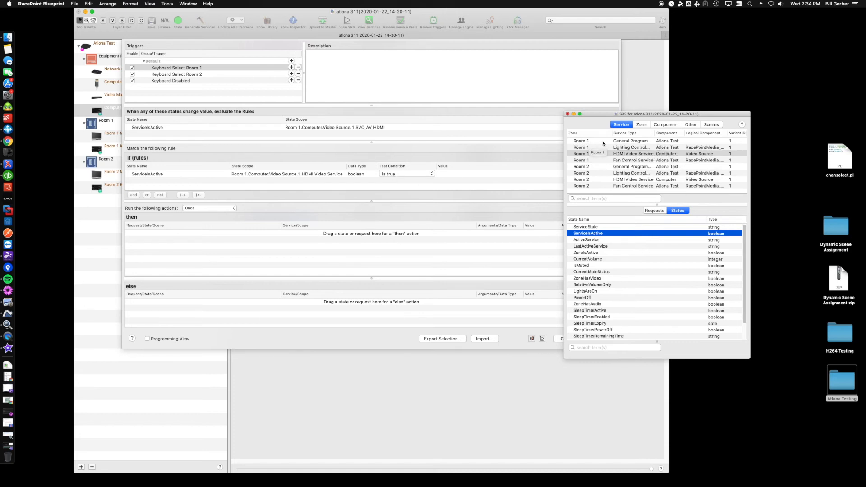
Step: Add the Room 1 Keyboard Active request from Room 1's General Programmable service as the then action of Keyboard Select Room 1
click(631, 143)
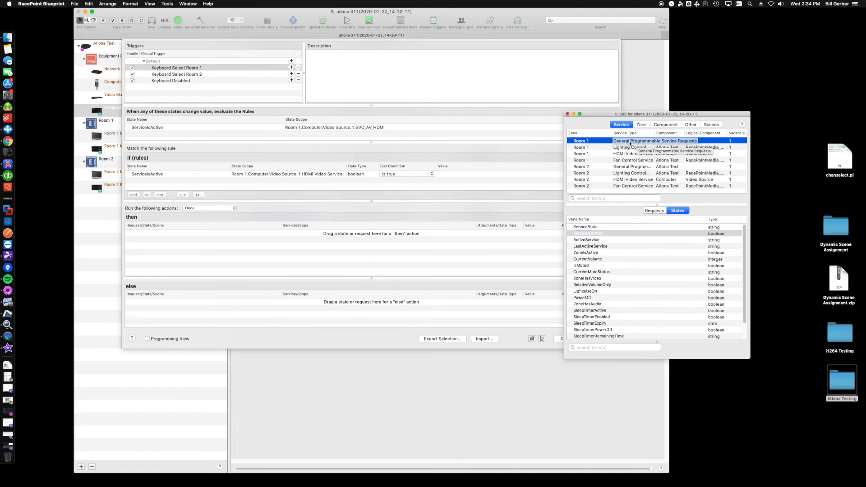
click(656, 211)
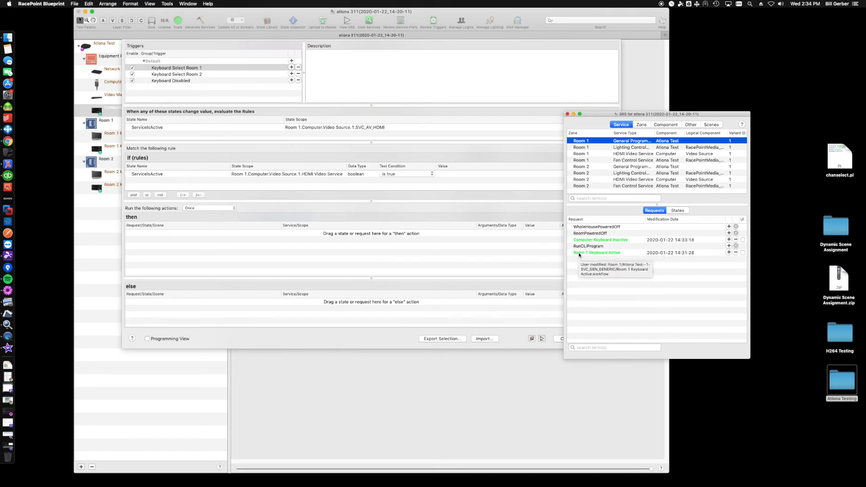
drag(592, 254, 274, 242)
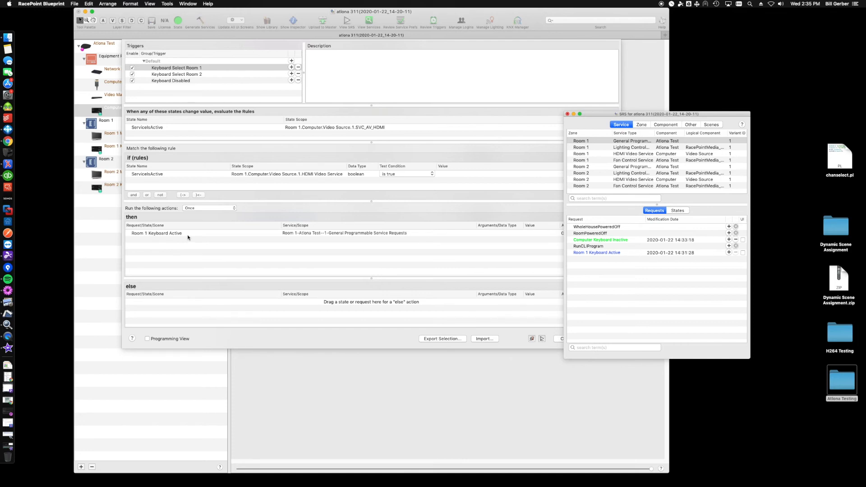
Step: Add the ServiceIsActive state of Room 2's Computer HDMI Video Service as the if rule of the Keyboard Select Room 2 trigger
click(201, 74)
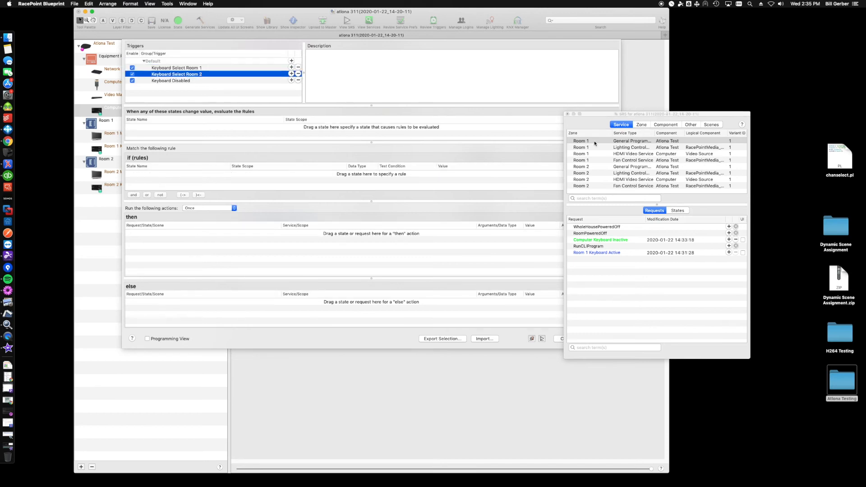
click(607, 179)
click(677, 211)
drag(620, 233, 381, 181)
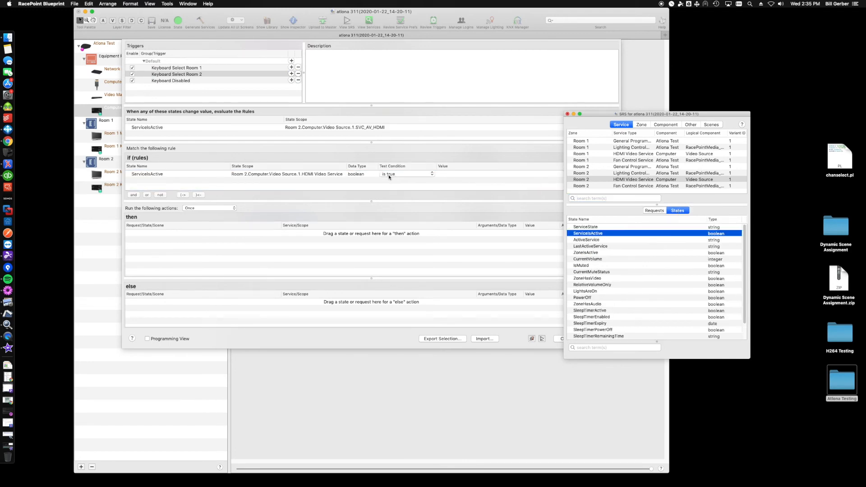
Step: Add Room 2's Keyboard 2 Active request as the then action of Keyboard Select Room 2, and review both room triggers
click(619, 167)
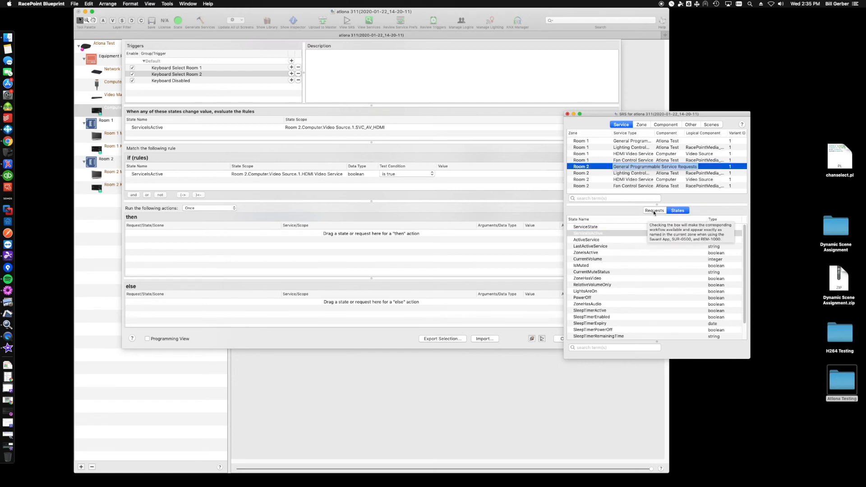
drag(594, 246, 471, 253)
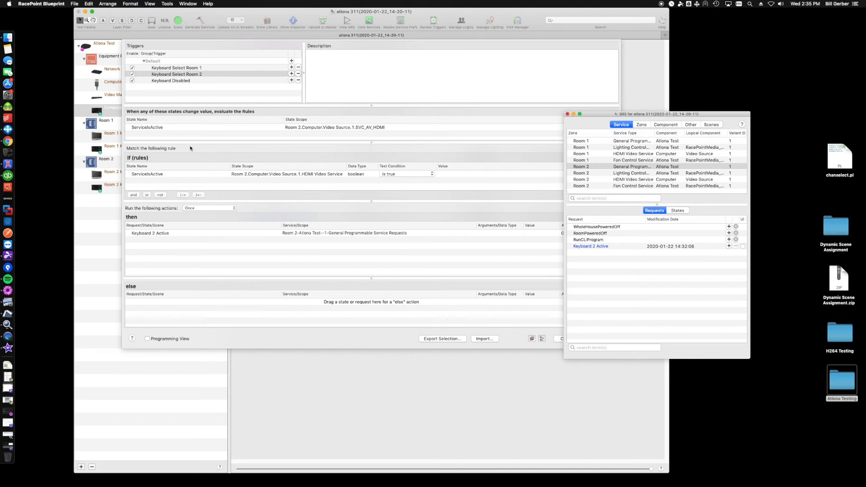
click(191, 68)
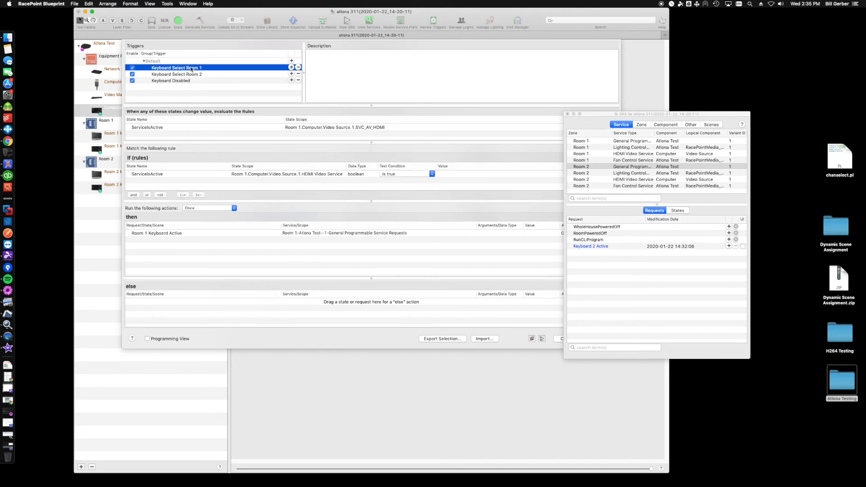
click(192, 75)
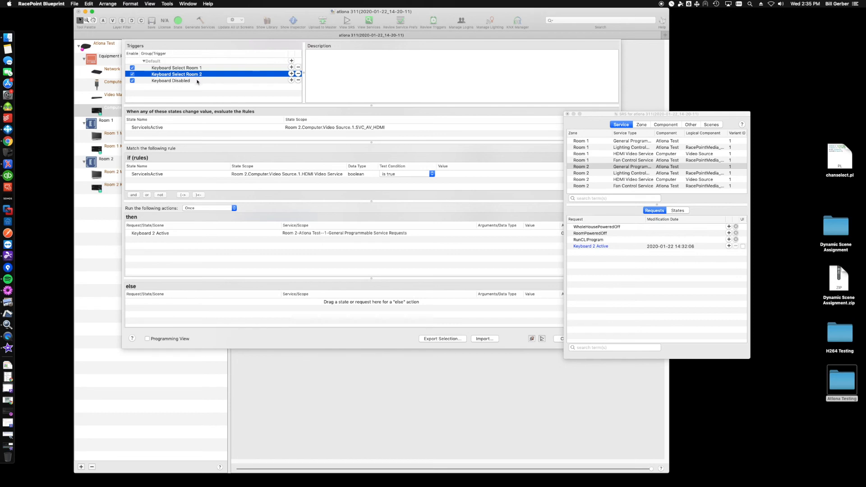
Step: In the Keyboard Disabled trigger, add an if rule that ServiceIsActive of Room 1's Computer HDMI Video Service is false
click(169, 81)
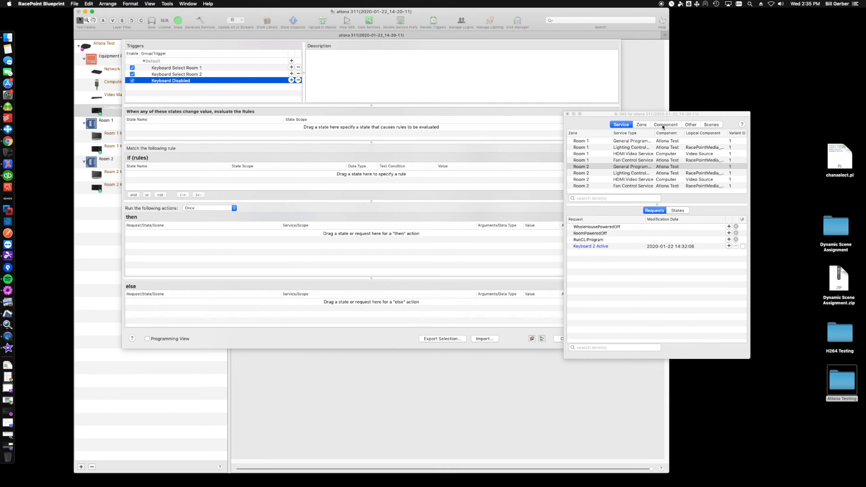
click(662, 127)
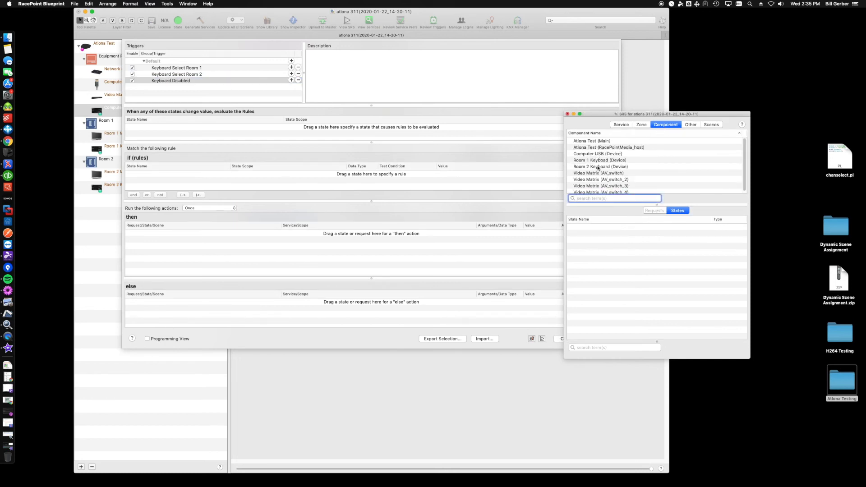
scroll(598, 170, down, 1)
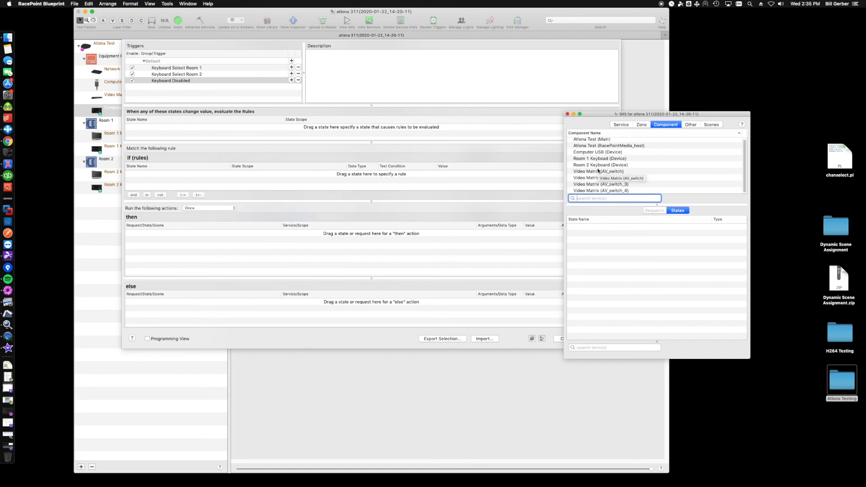
scroll(631, 180, up, 1)
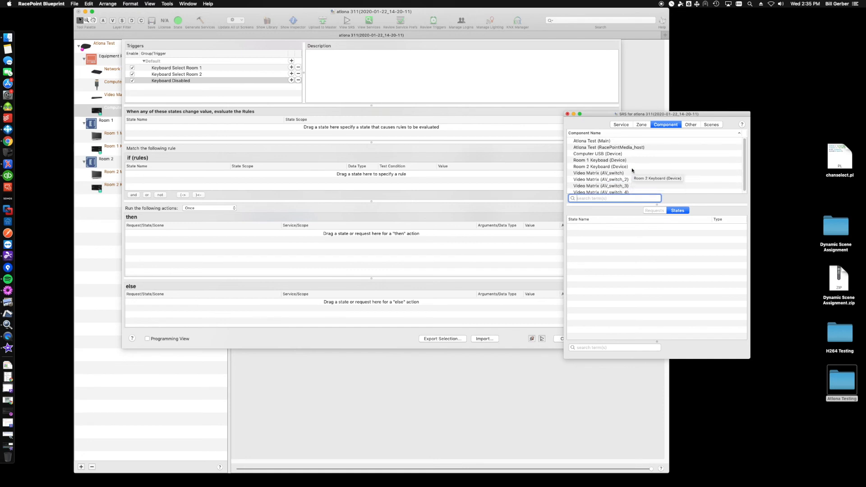
click(622, 125)
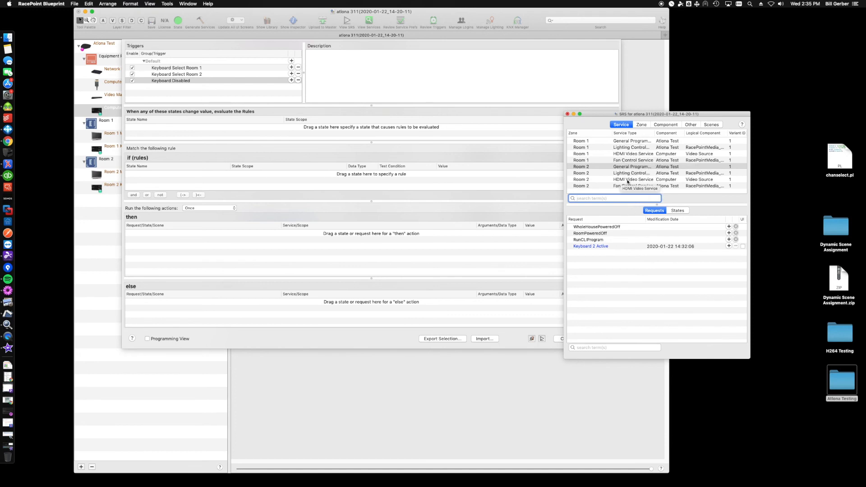
click(606, 154)
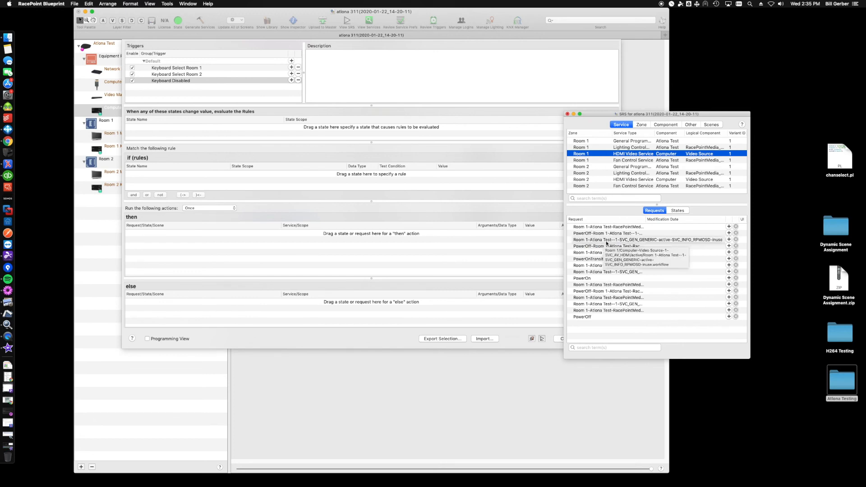
click(670, 211)
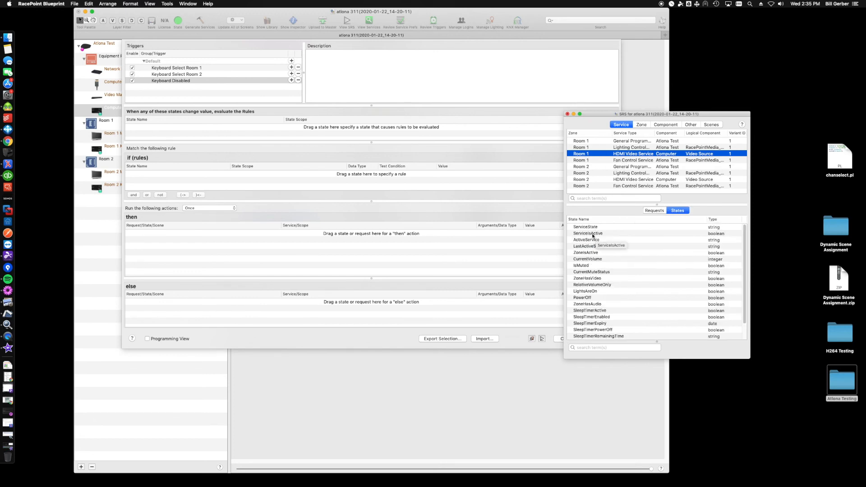
drag(592, 235, 498, 186)
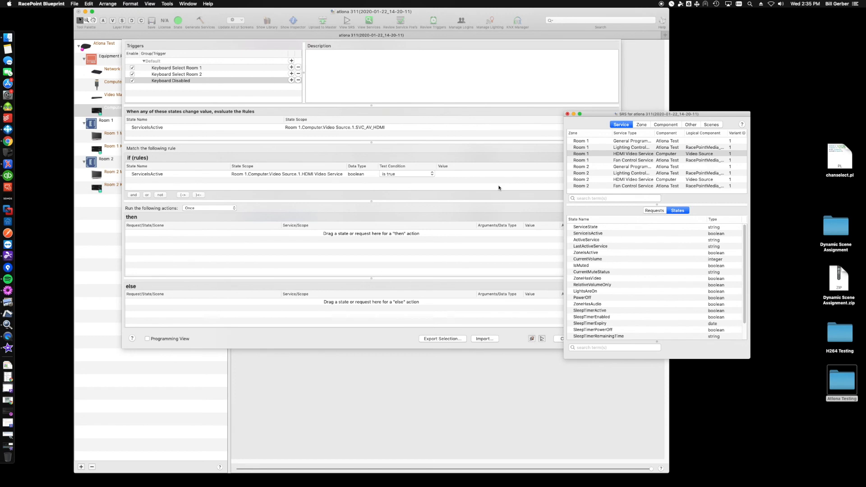
click(405, 173)
click(400, 175)
click(163, 196)
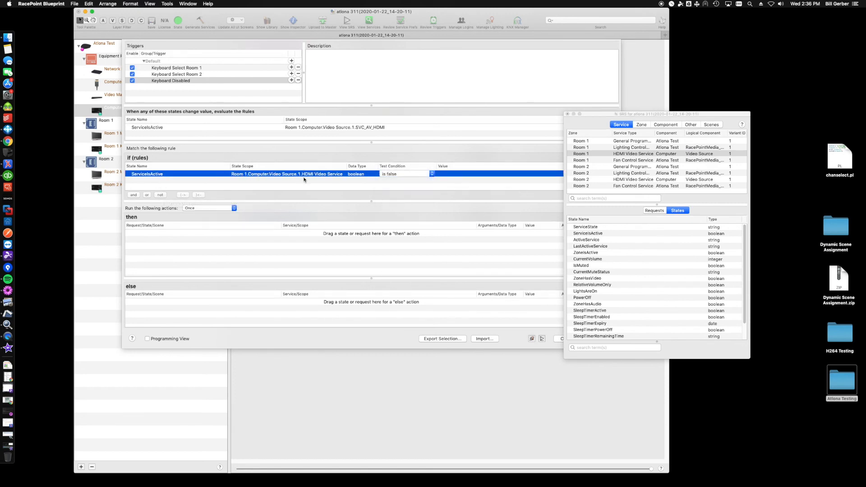
Step: Add a second rule that Room 2's HDMI Video ServiceIsActive is false, and include that state among those that cause rule evaluation
click(632, 179)
drag(587, 233, 486, 189)
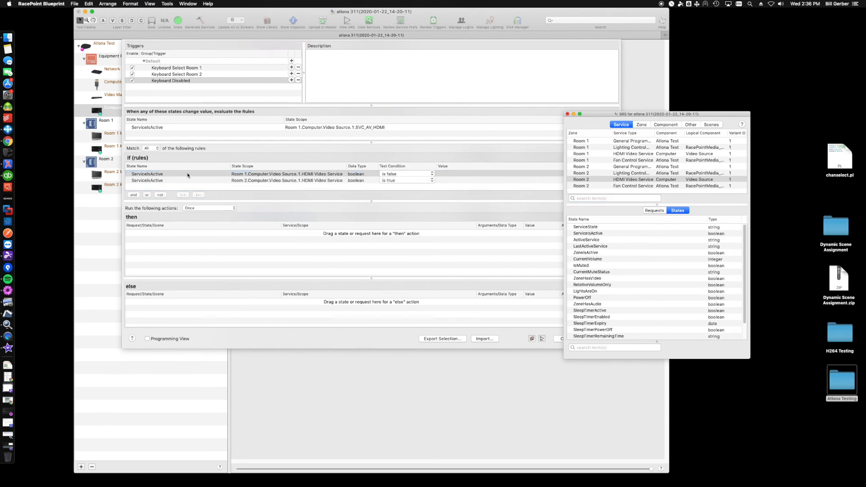
click(399, 180)
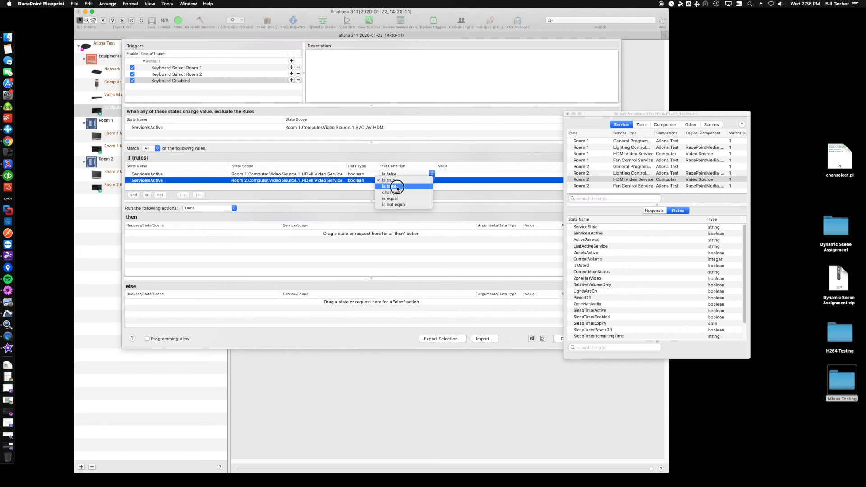
click(397, 187)
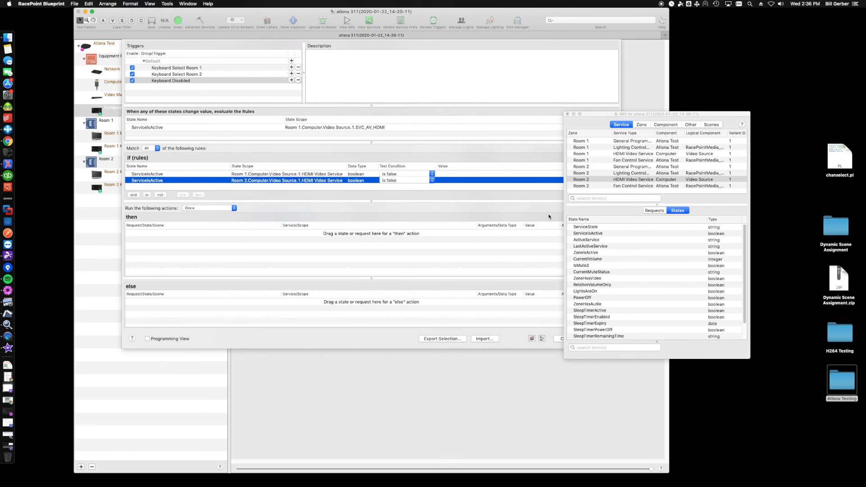
drag(587, 233, 436, 138)
Step: Add Room 1's Computer Keyboard Inactive request as the then action of Keyboard Disabled, and close the SRS window and trigger editor
click(605, 142)
click(605, 142)
click(654, 210)
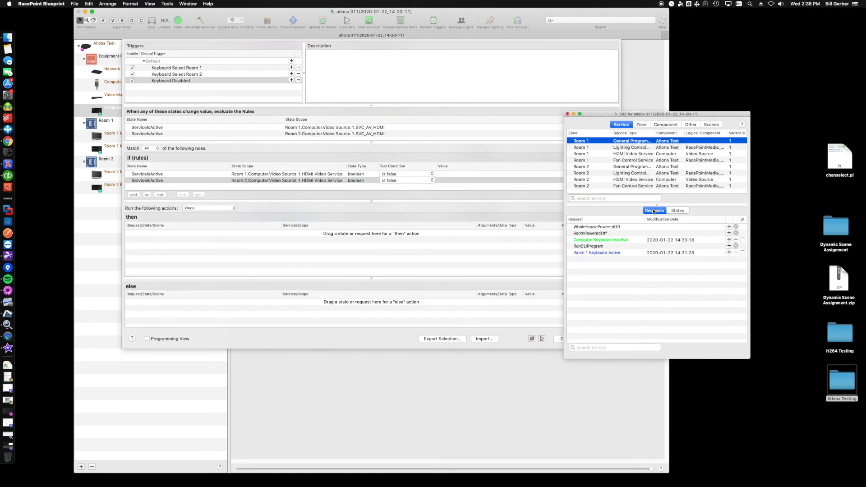
click(606, 240)
drag(608, 242, 498, 247)
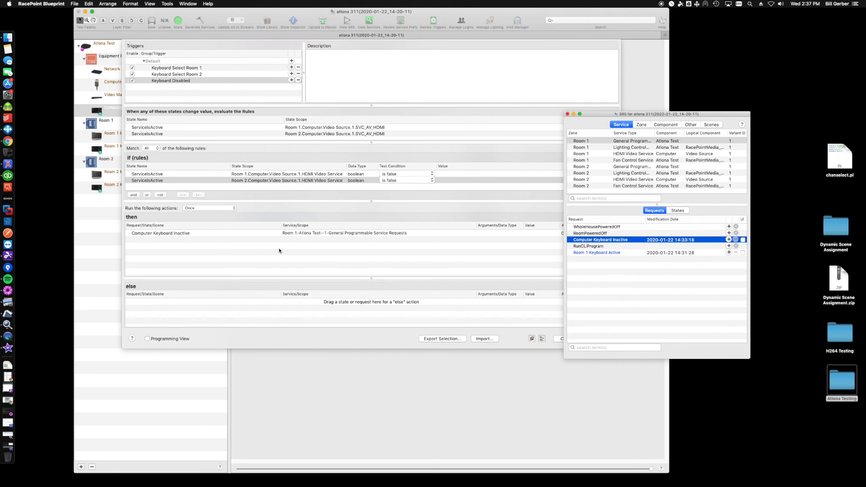
click(567, 113)
click(600, 338)
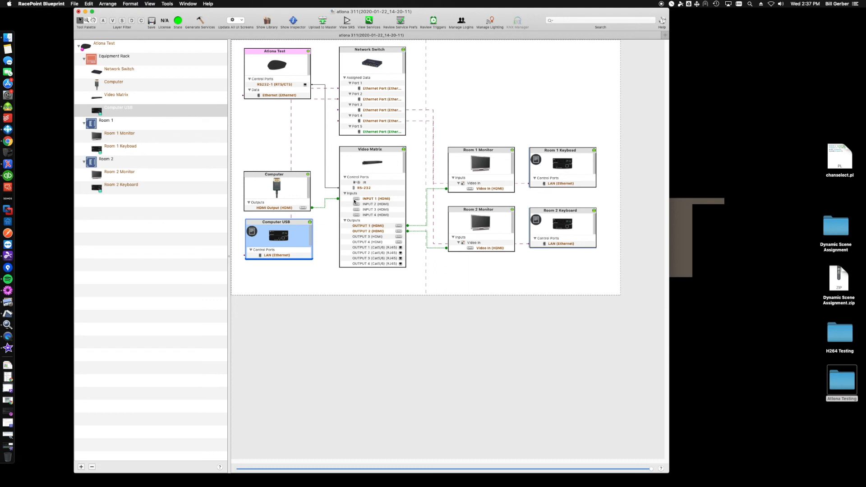
Step: Read the AT-OMNI-324 profile notes from the Room 1 keyboard on profile placement, IP address and host MAC addresses
click(535, 160)
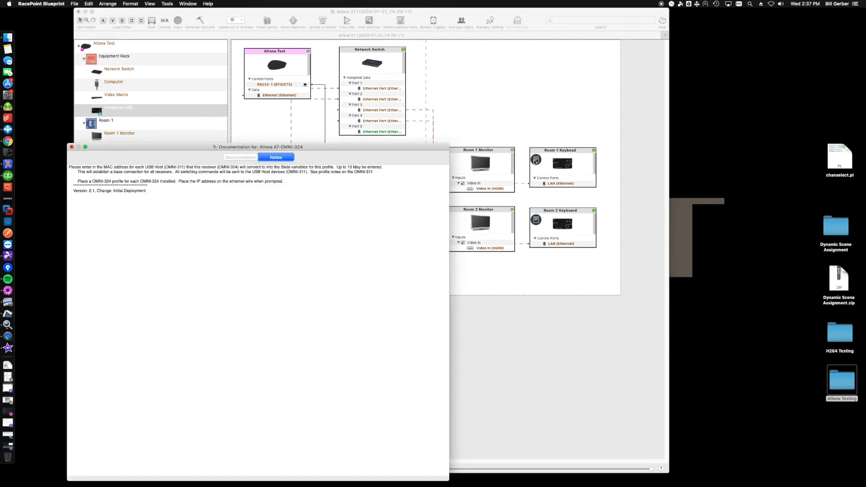
drag(79, 180, 174, 181)
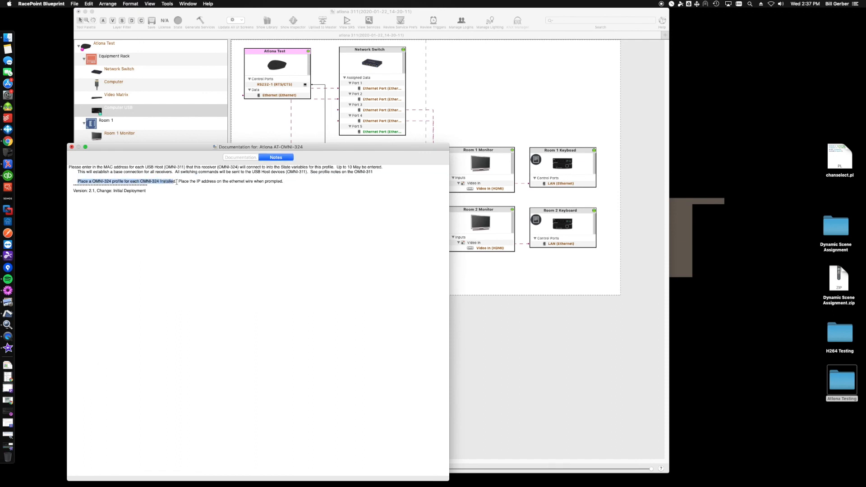
triple_click(201, 183)
drag(187, 182, 228, 182)
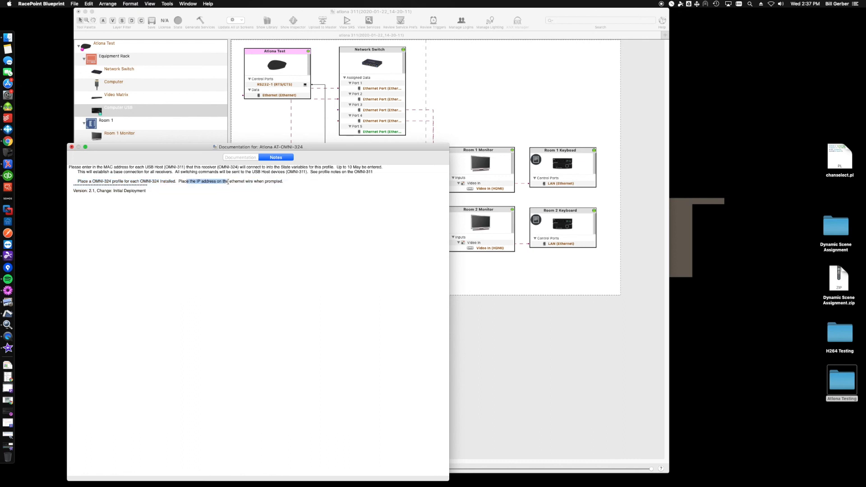
drag(91, 166, 173, 166)
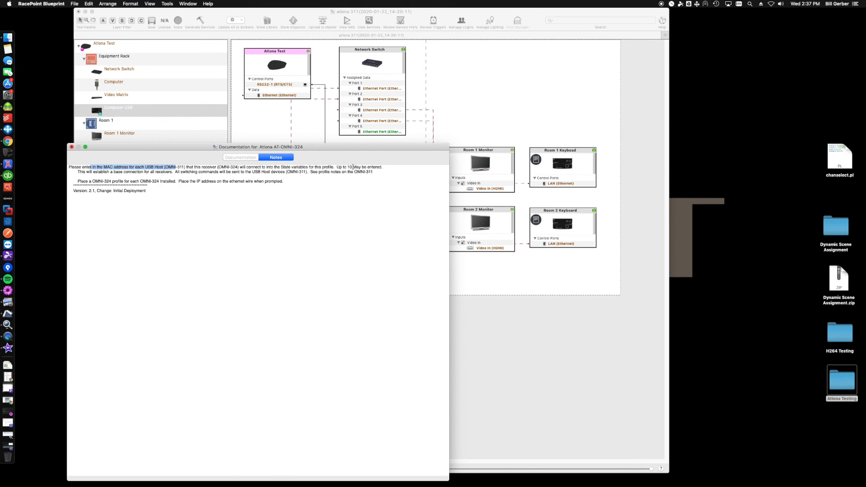
click(71, 146)
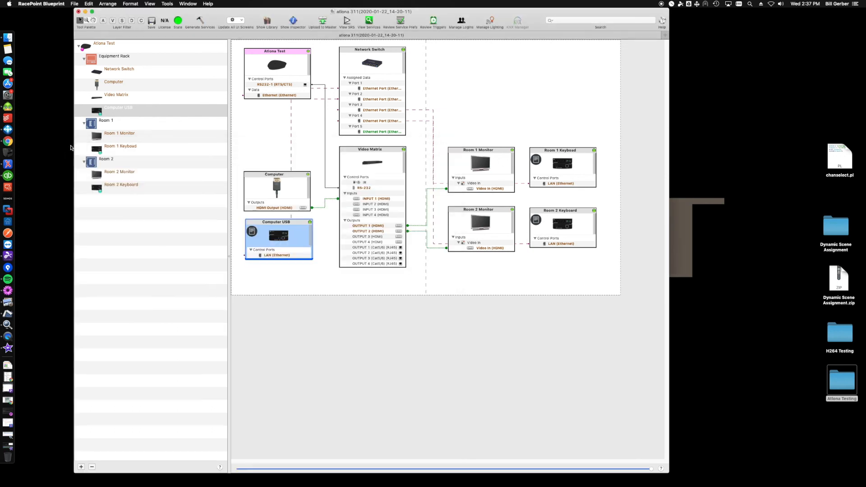
Step: Read the AT-OMNI-311 profile notes from the Computer USB component on receiver MAC addresses and the UnpairAll command
click(251, 231)
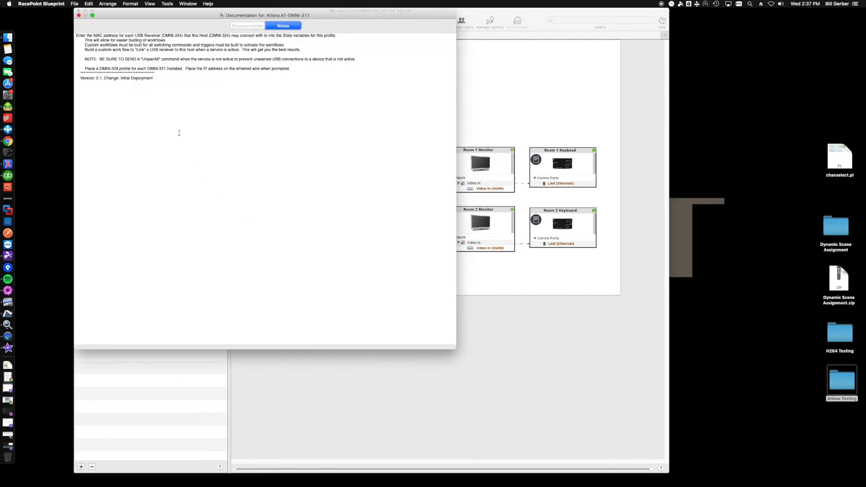
drag(86, 68, 195, 68)
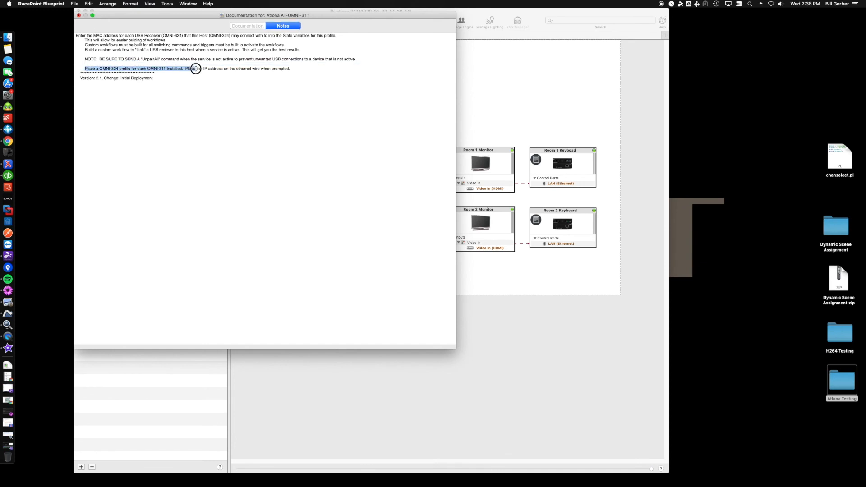
drag(195, 69, 195, 69)
click(112, 39)
drag(86, 35, 204, 35)
drag(84, 57, 183, 61)
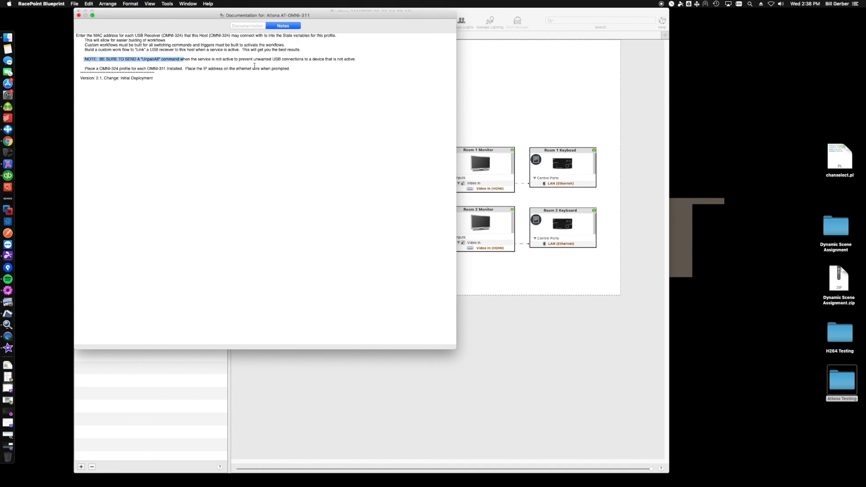
click(78, 16)
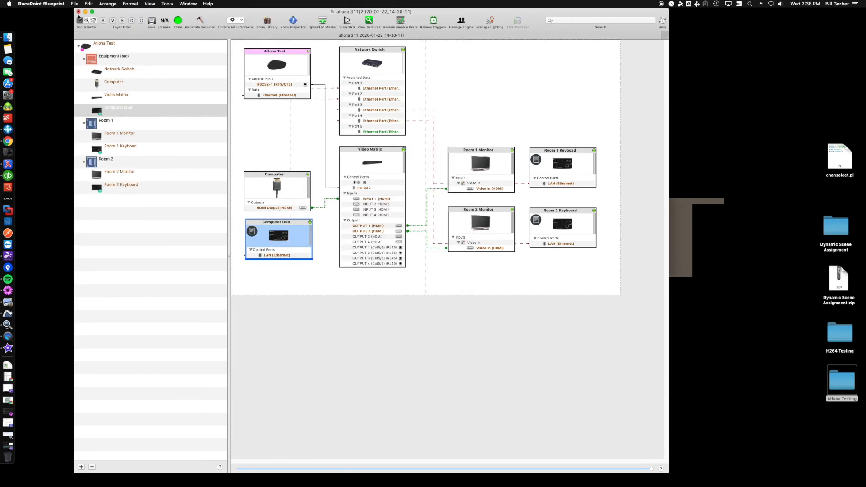